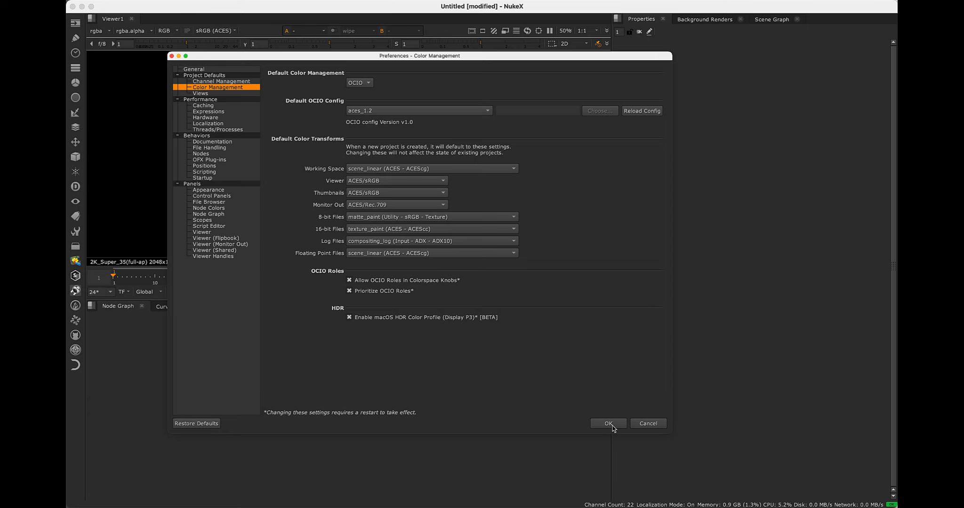
# Accept the color management preferences and import the clip A003C007_120507.mxf from 0_MXF_Format_Footage/Original_Footage
pyautogui.click(610, 425)
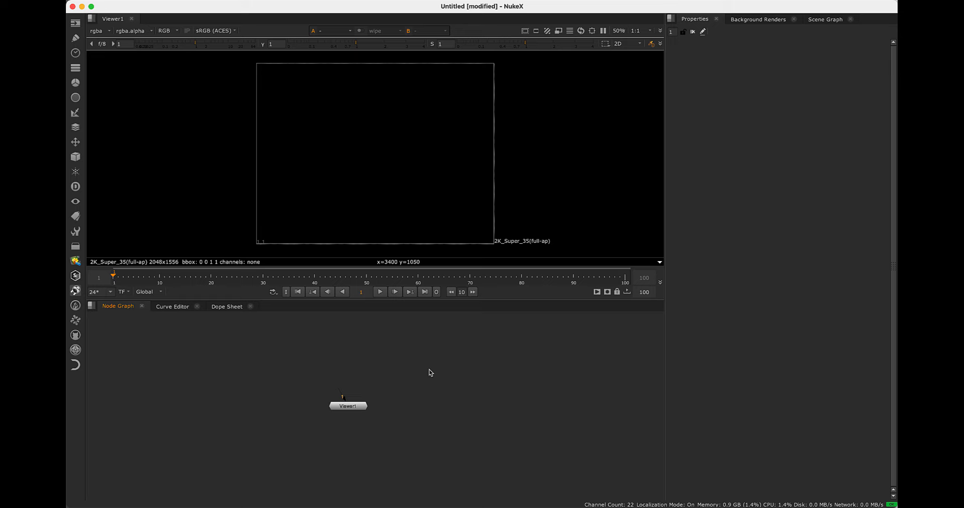
pyautogui.press('r')
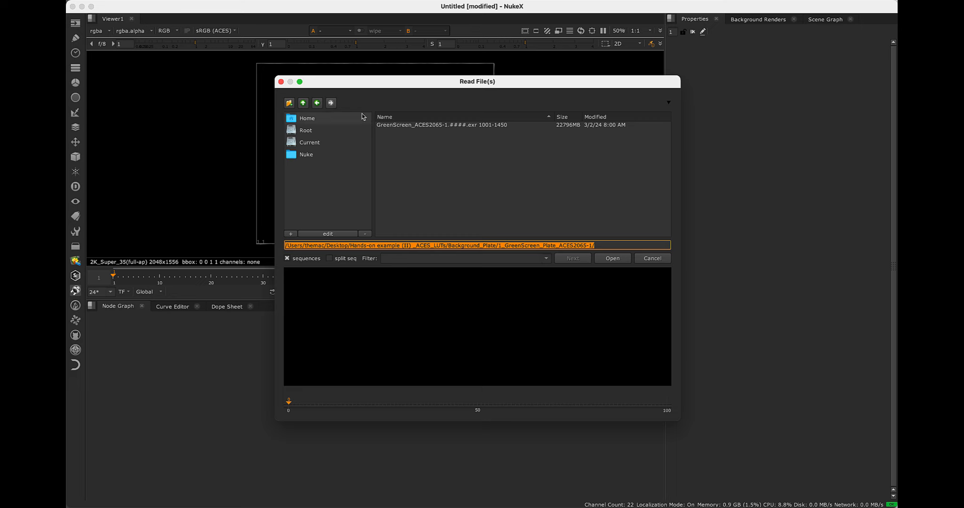
pyautogui.click(302, 103)
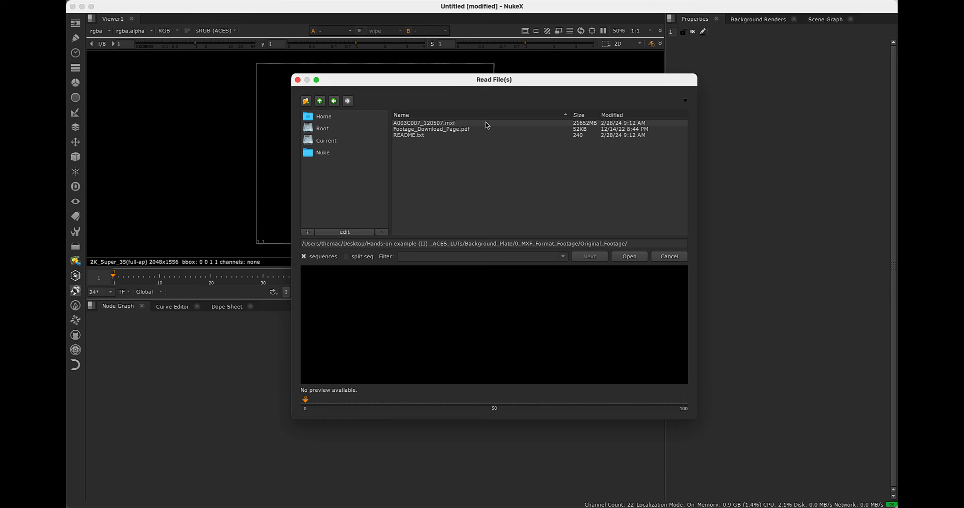
pyautogui.click(487, 125)
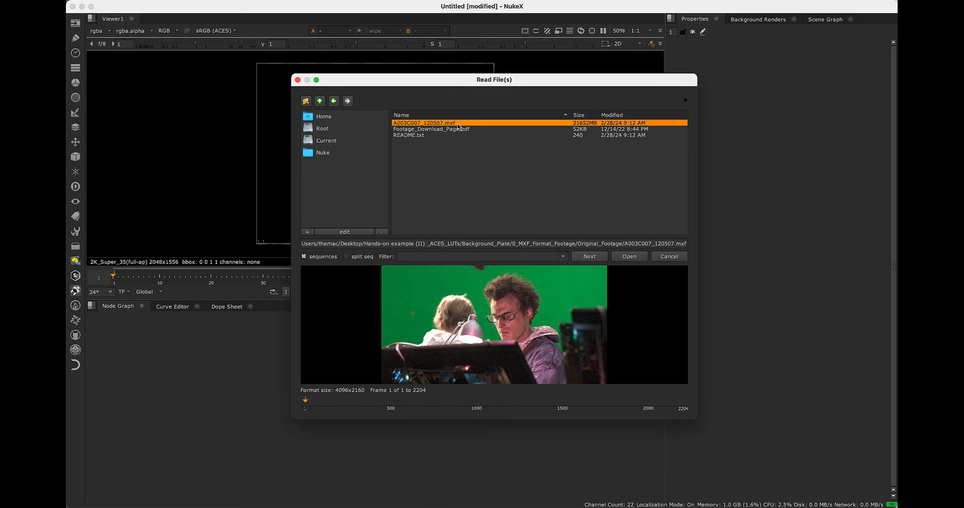
pyautogui.click(629, 257)
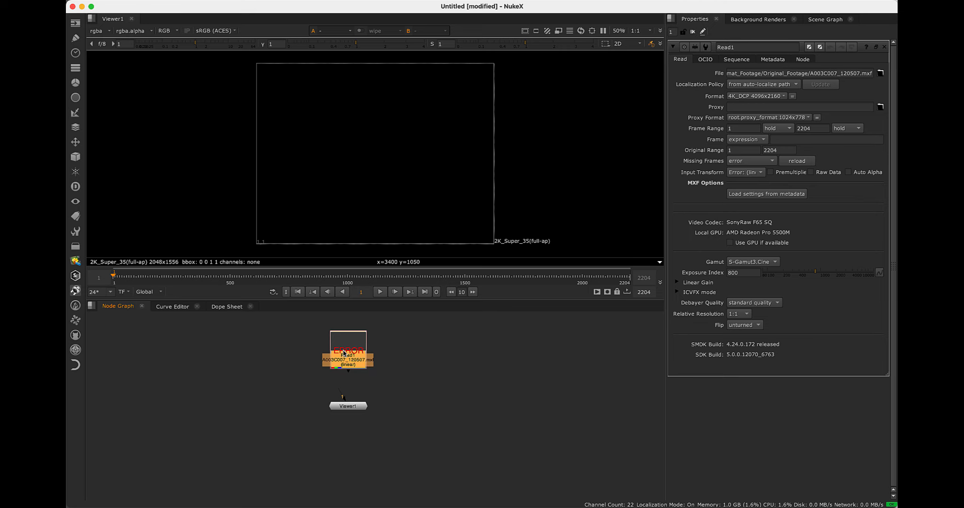
# Set the Read node's input transform to the Sony colorspace Input - Sony - Linear - S-Gamut3.Cine
pyautogui.scroll(4, 345, 352)
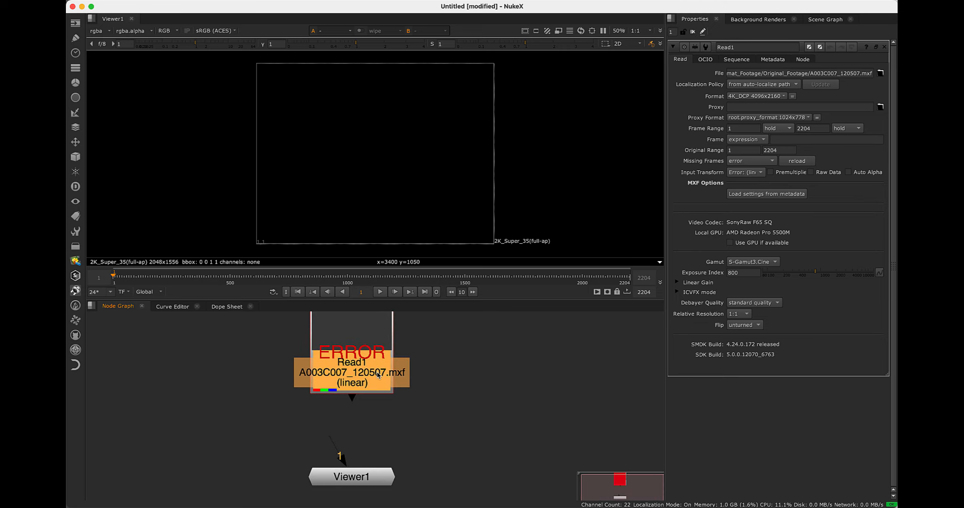
pyautogui.scroll(-3, 380, 374)
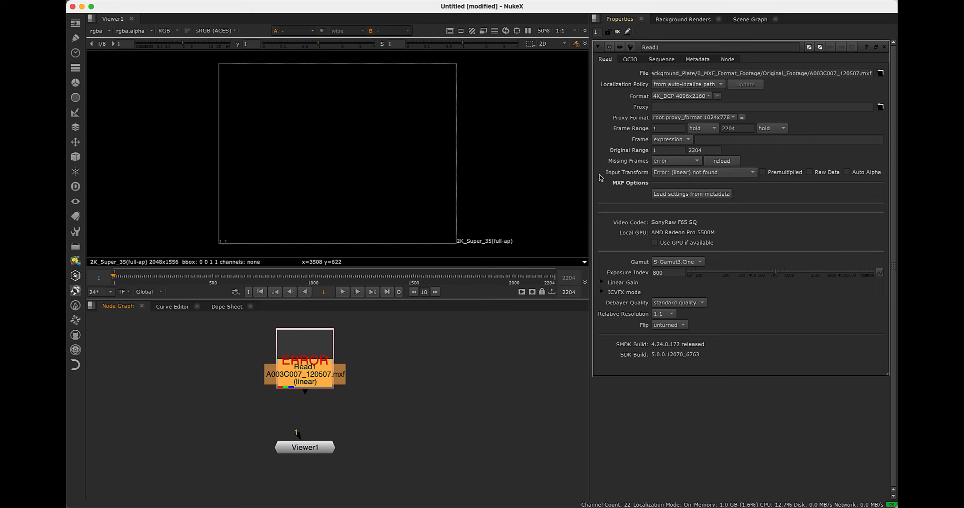
pyautogui.click(678, 174)
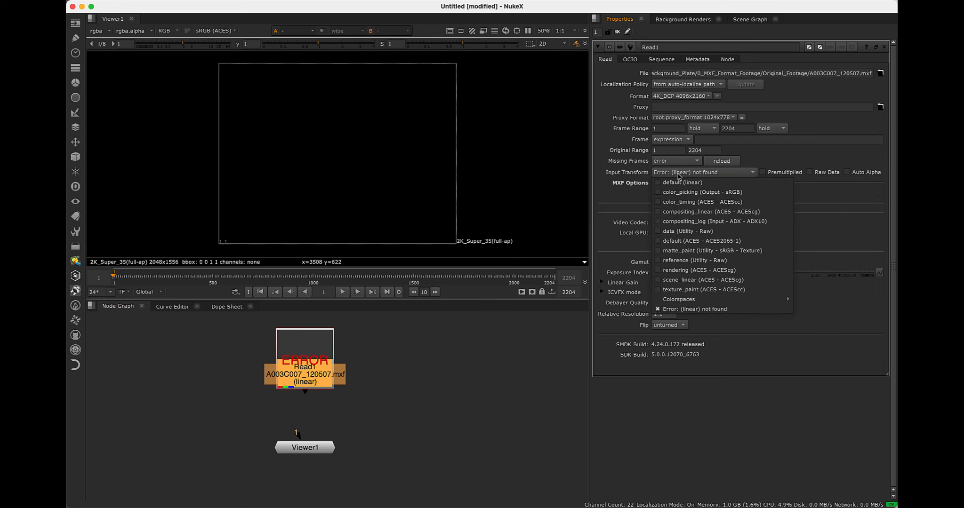
pyautogui.moveTo(686, 306)
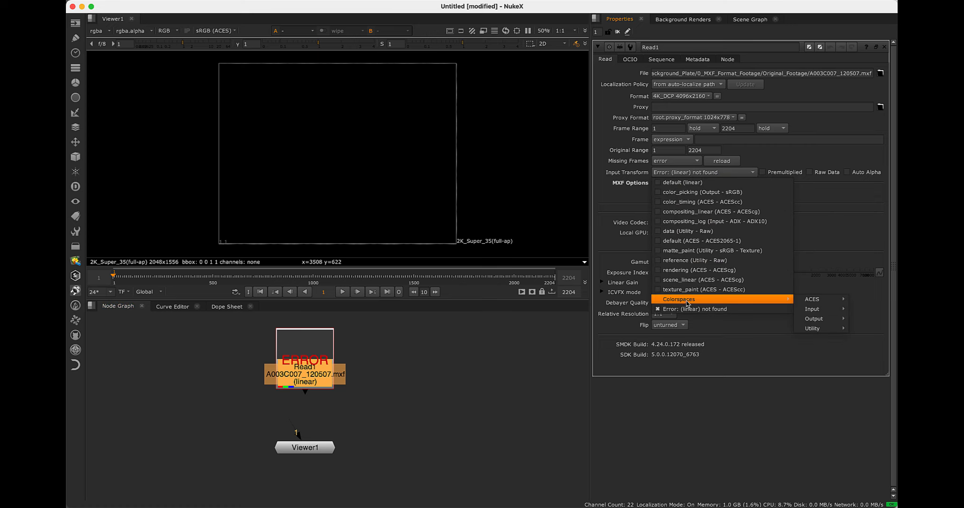
pyautogui.moveTo(804, 299)
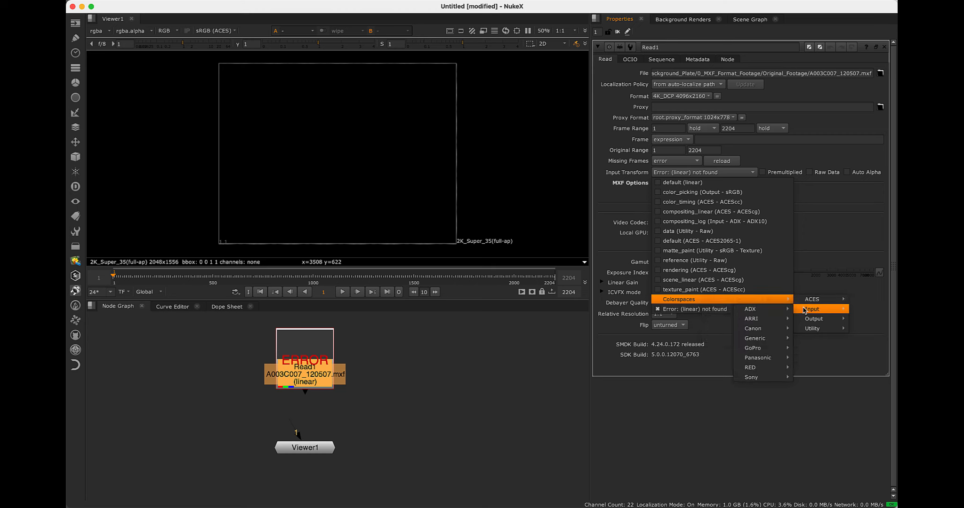
pyautogui.moveTo(769, 379)
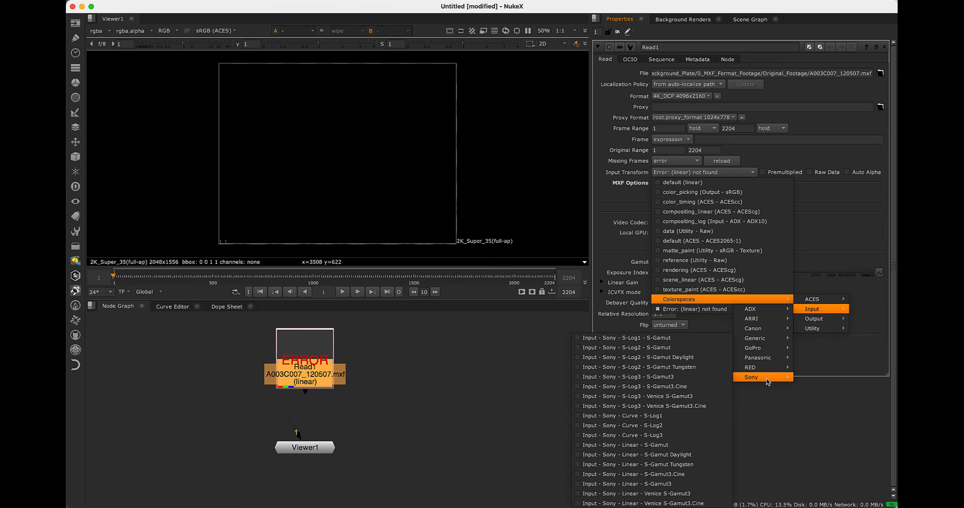
pyautogui.click(686, 478)
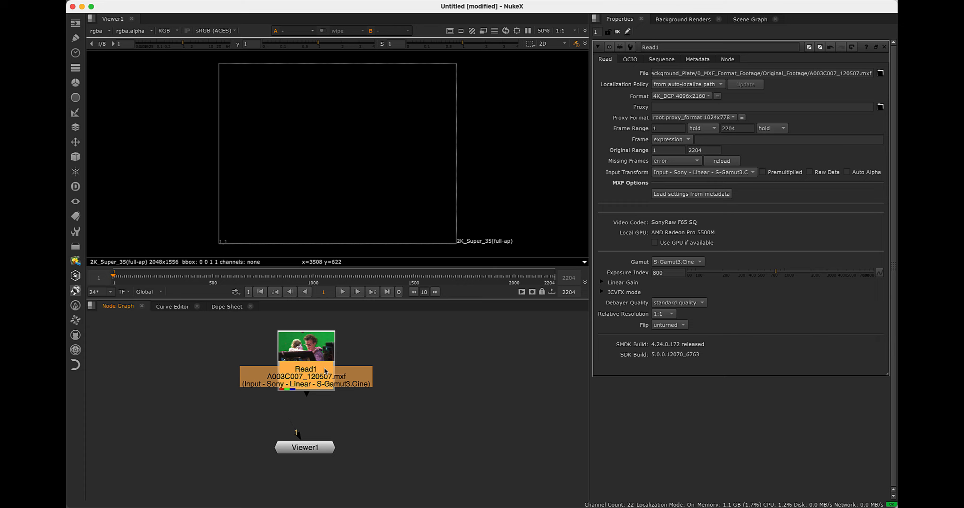
# Show the Read node's footage in the viewer and check its gamut and exposure index settings
pyautogui.press('1')
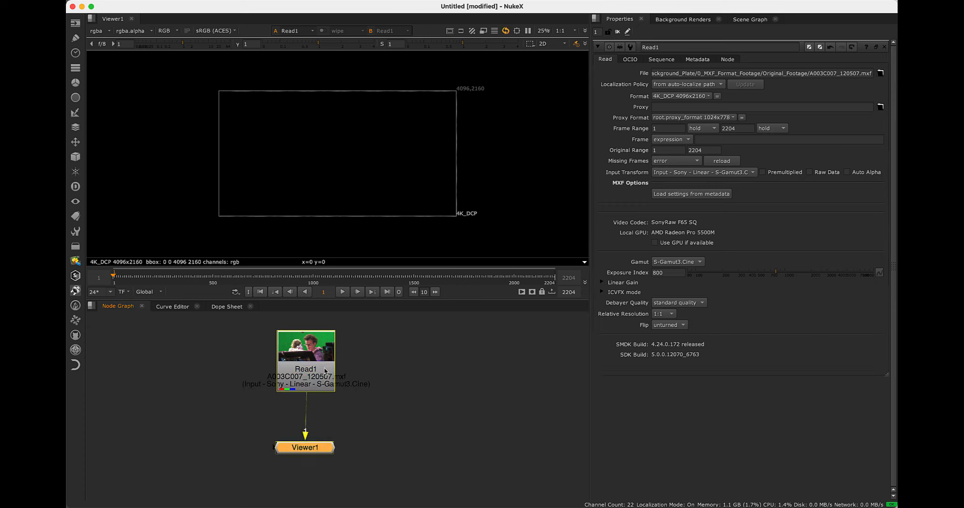
pyautogui.scroll(4, 311, 130)
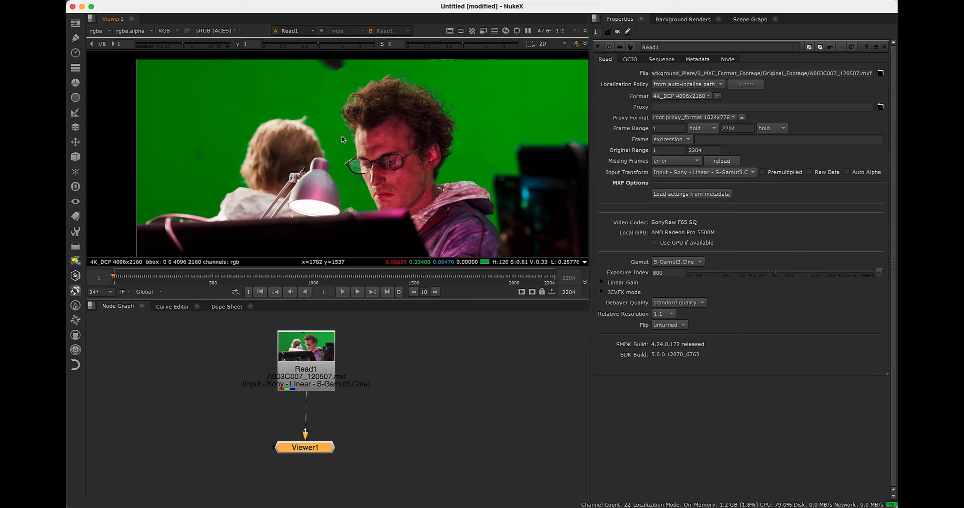
pyautogui.scroll(-1, 301, 78)
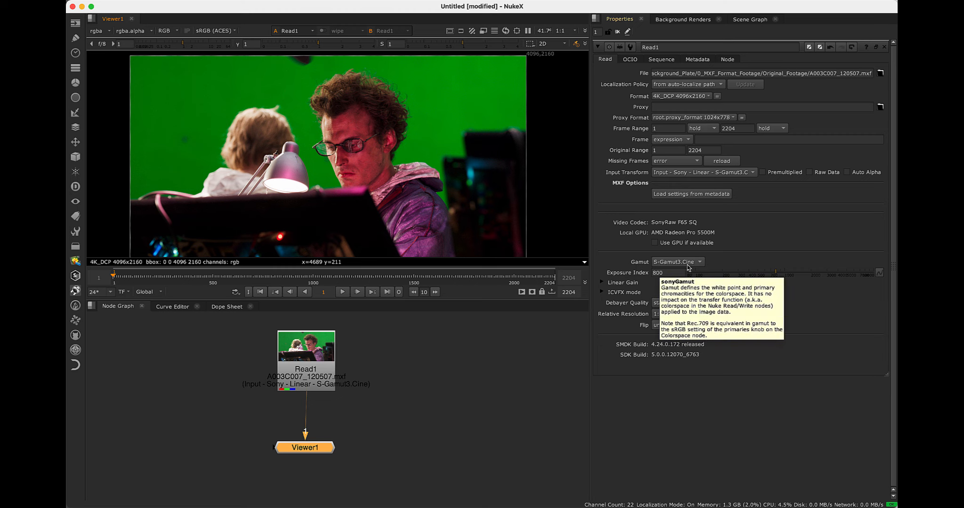
pyautogui.click(646, 275)
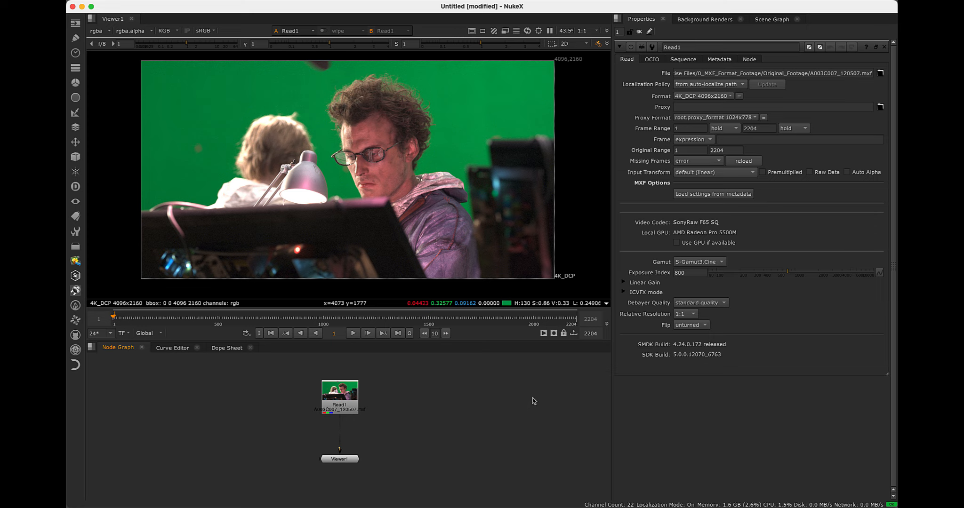
# Set the project's color management to OCIO with the ACES config fn-nuke_studio-config-v1.0.0_aces-v1.3_ocio-v2.1
pyautogui.press('s')
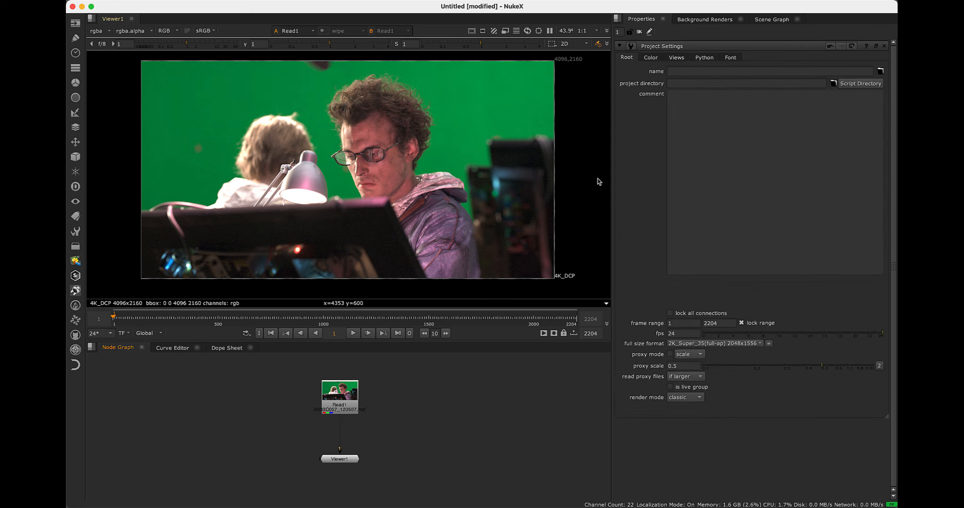
pyautogui.click(652, 59)
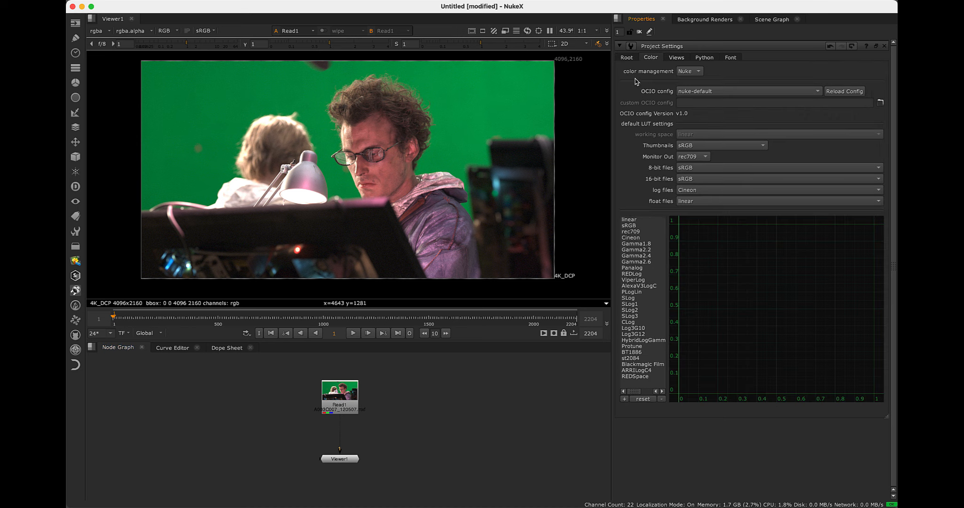
pyautogui.click(700, 73)
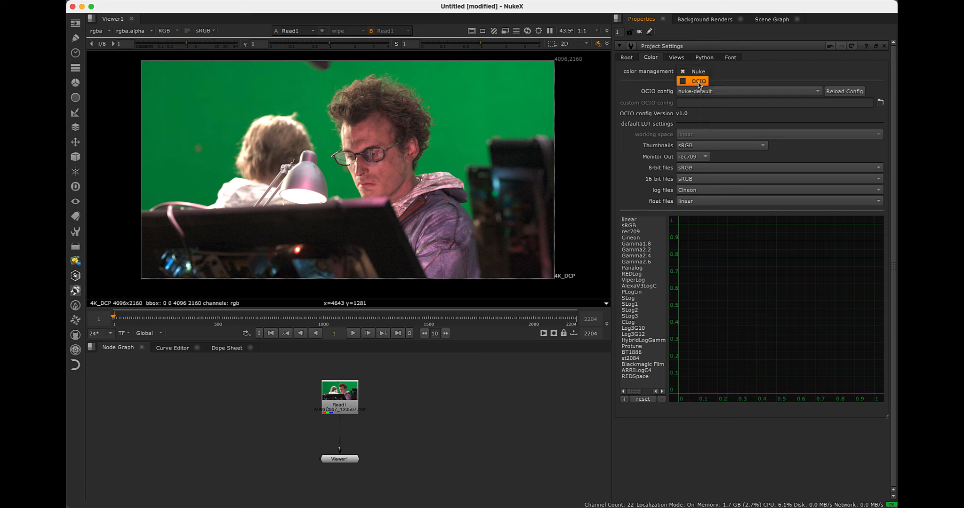
pyautogui.click(699, 83)
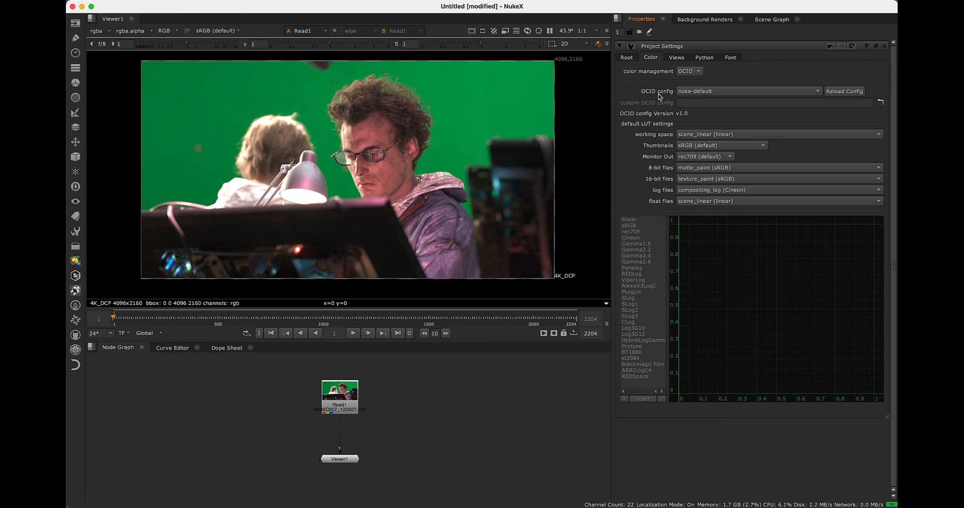
pyautogui.click(692, 93)
pyautogui.moveTo(696, 104)
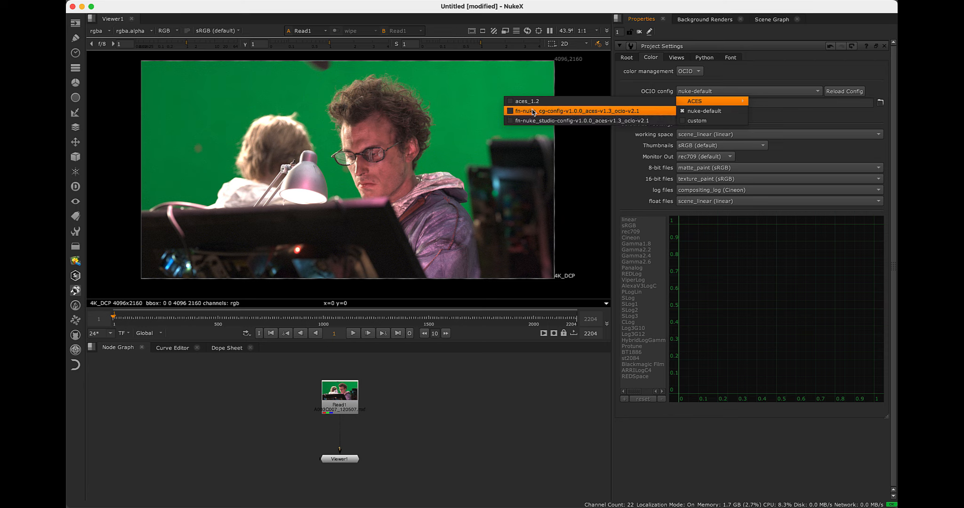
pyautogui.click(564, 123)
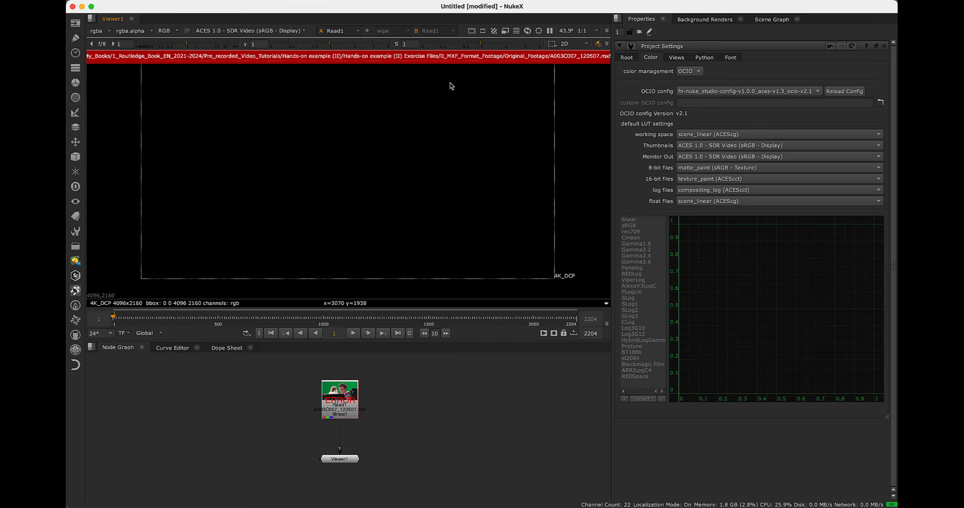
# Set the Read node's input transform to Sony Linear S-Gamut3.Cine and check the viewer's display transform
pyautogui.click(351, 410)
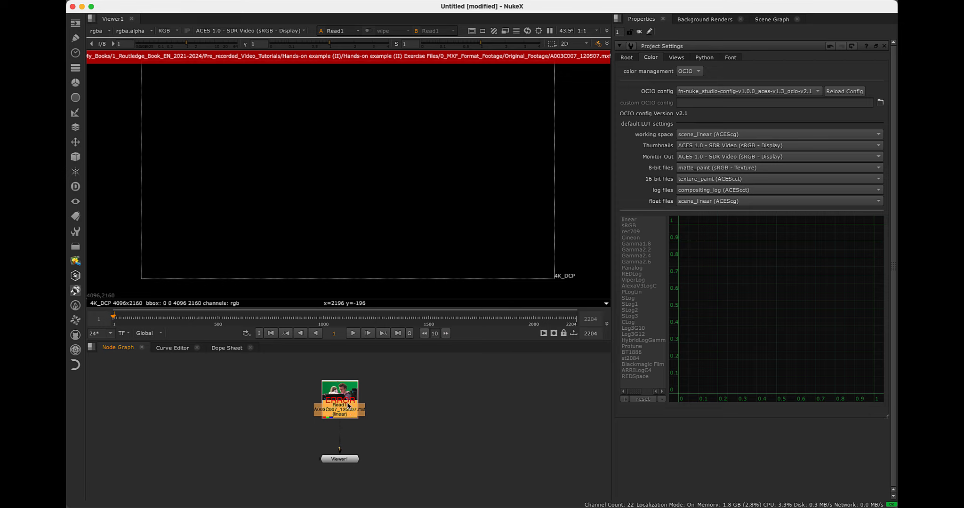
pyautogui.moveTo(349, 412); pyautogui.dragTo(345, 413)
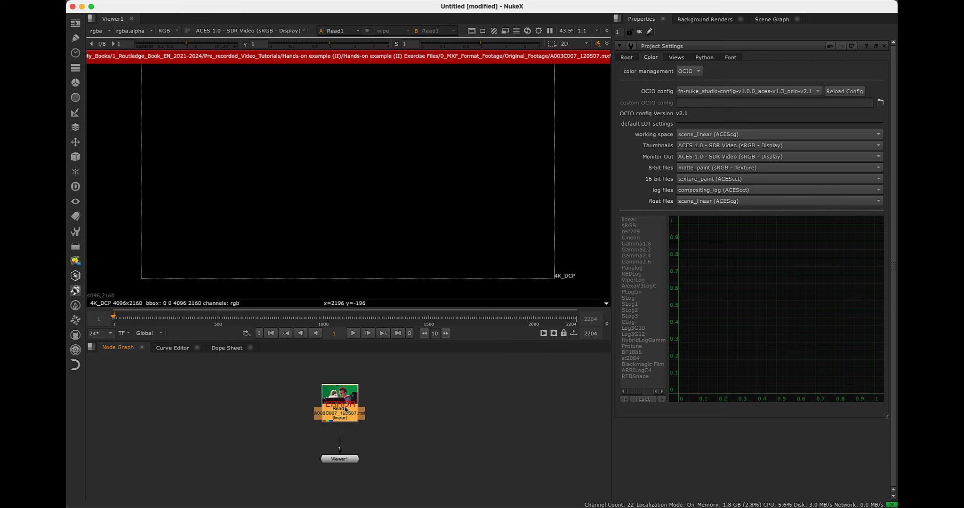
pyautogui.doubleClick(345, 409)
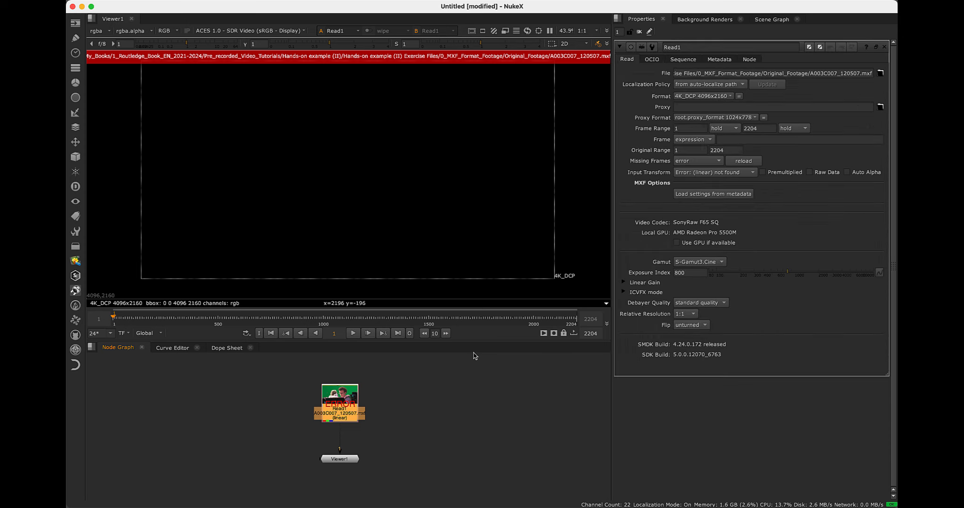
pyautogui.click(695, 174)
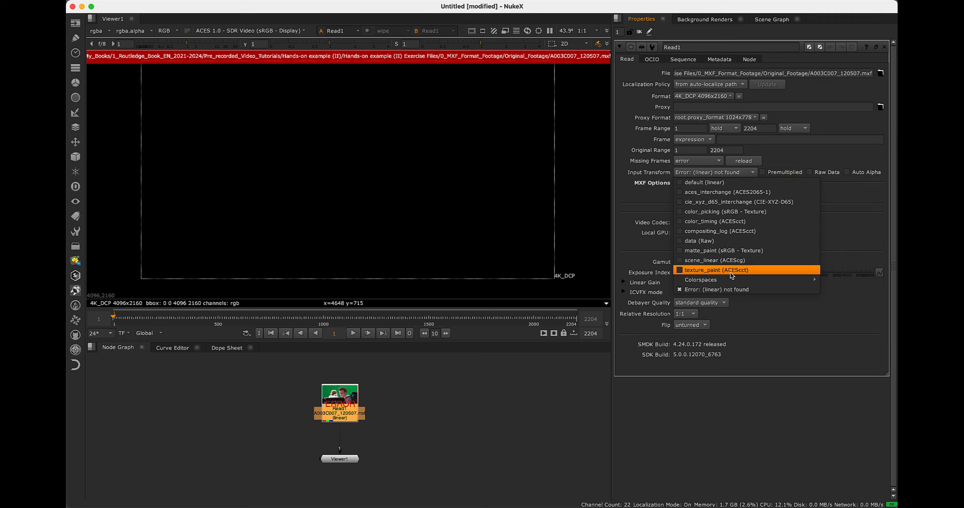
pyautogui.moveTo(732, 280)
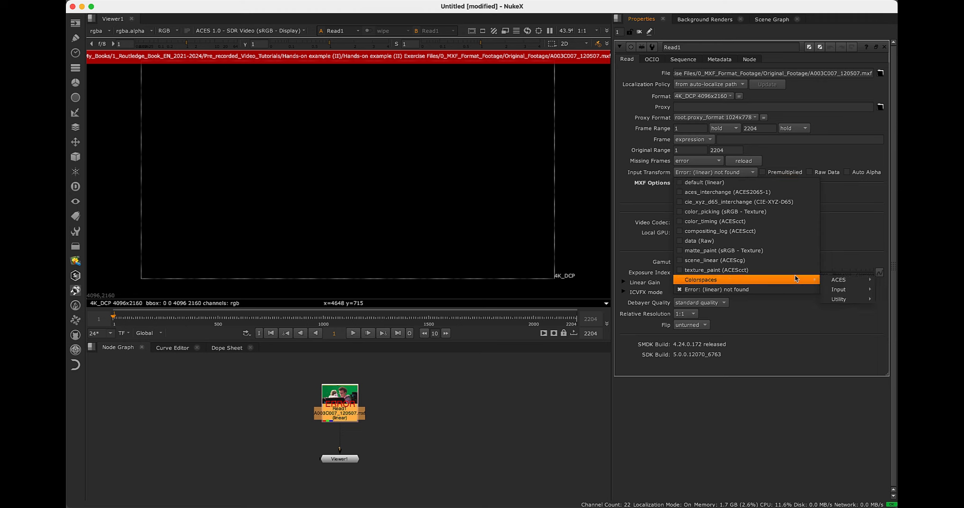
pyautogui.moveTo(838, 290)
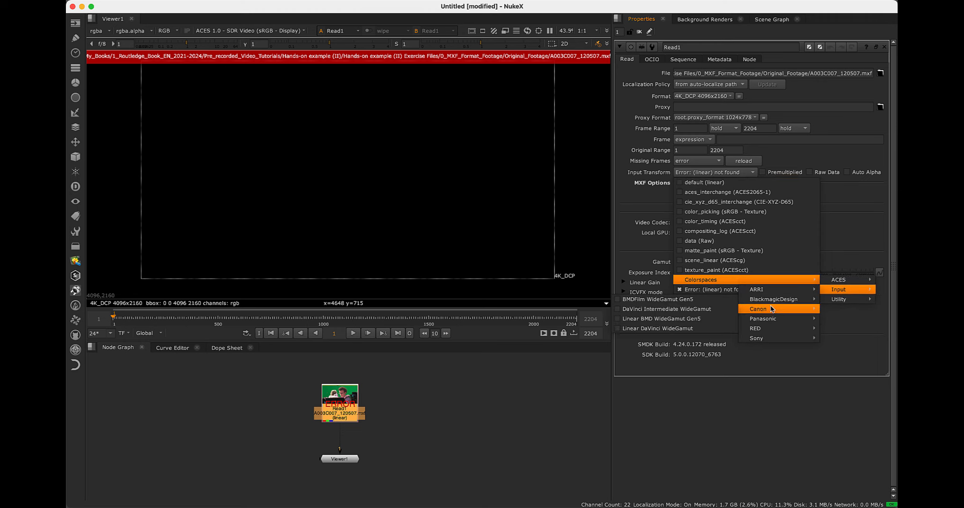
pyautogui.moveTo(767, 339)
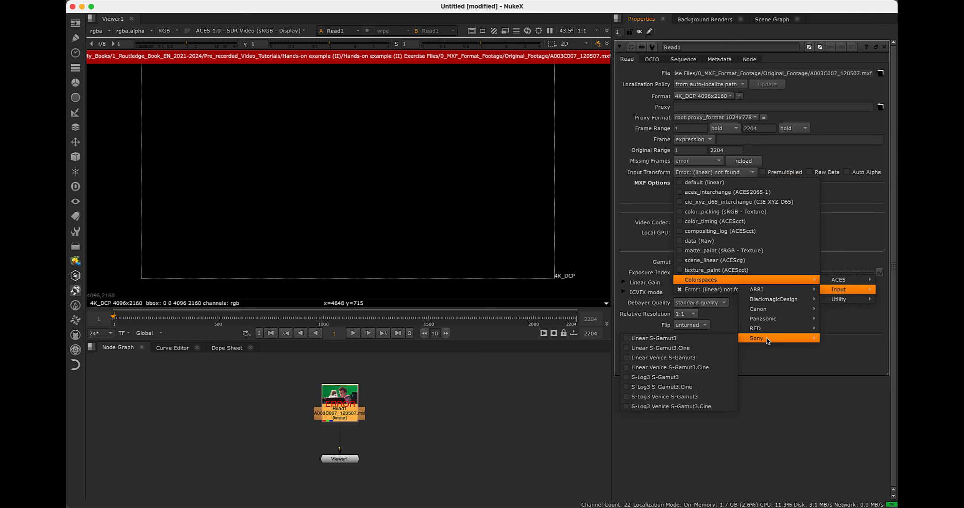
pyautogui.click(702, 351)
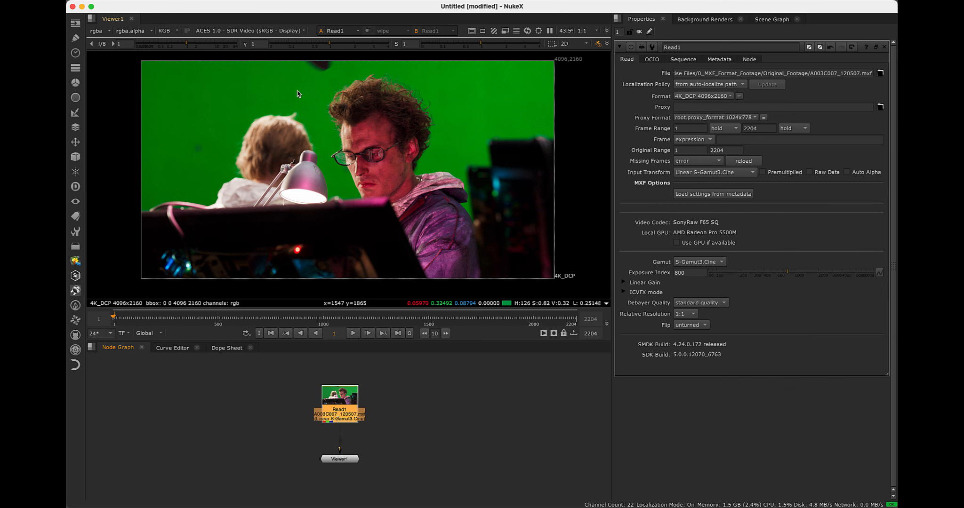
pyautogui.click(269, 31)
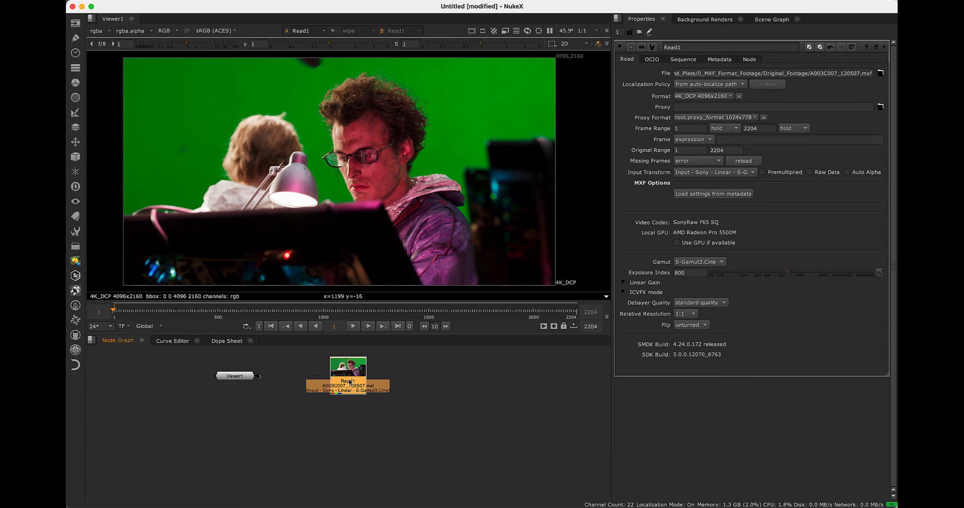
# Add an OCIO ColorSpace node after the Read node
pyautogui.press('Tab')
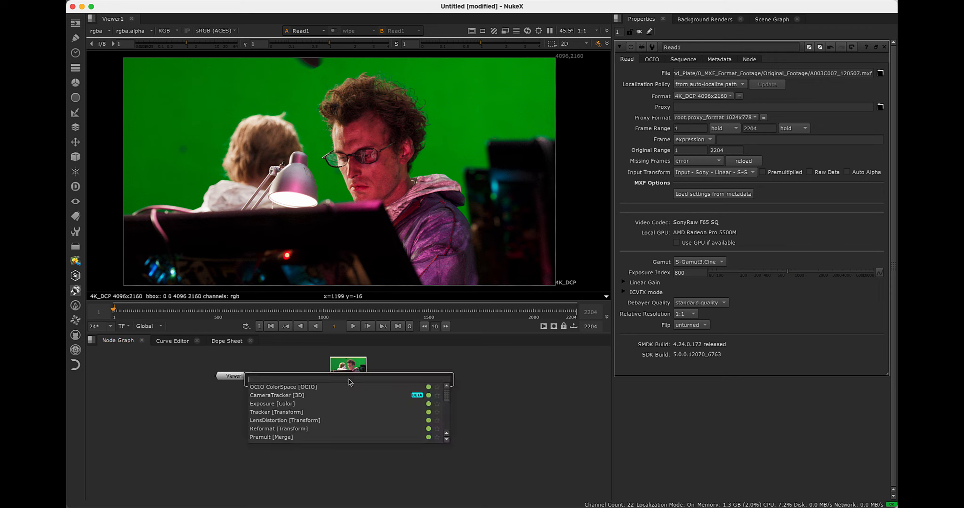
pyautogui.write('colo')
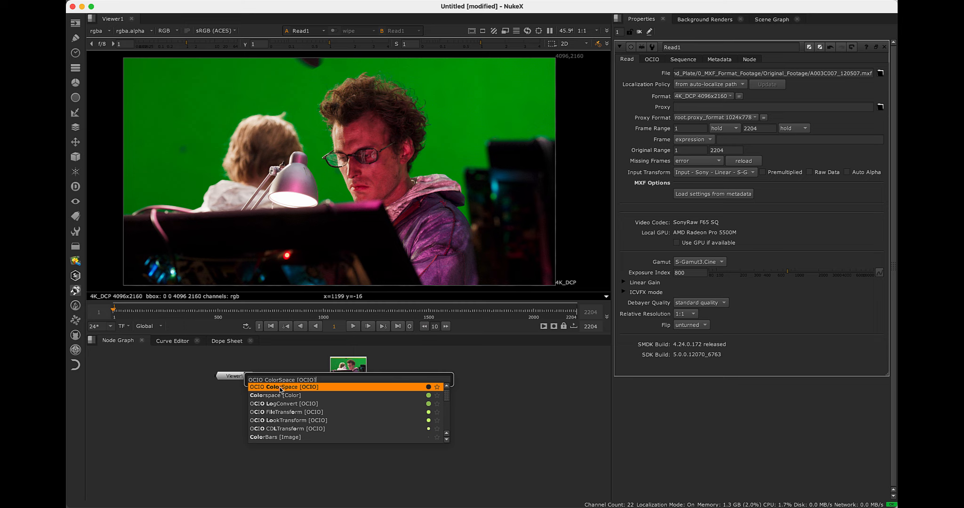
pyautogui.click(281, 390)
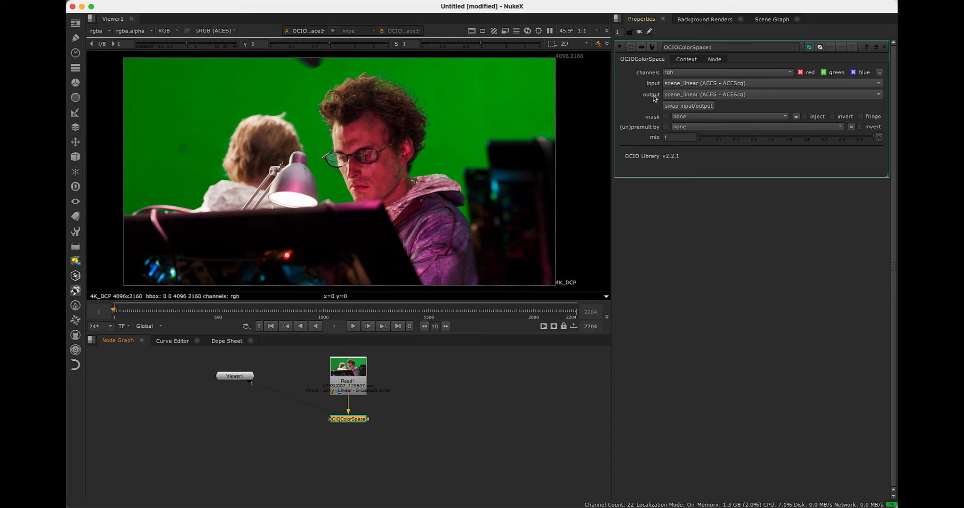
# Set the OCIO ColorSpace node's input to Input - Sony - Linear - S-Gamut3.Cine and its output to ACES - ACES2065-1
pyautogui.click(741, 84)
pyautogui.moveTo(739, 203)
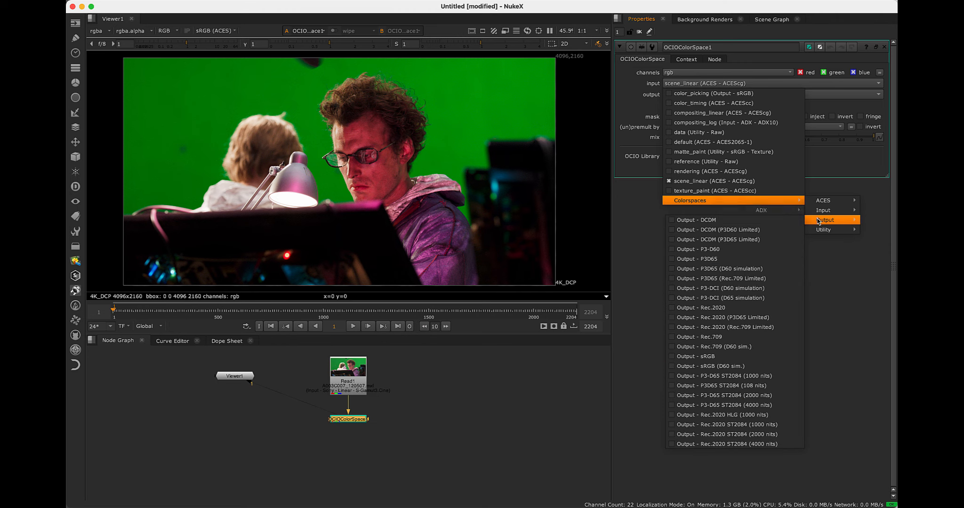
pyautogui.moveTo(809, 213)
pyautogui.moveTo(776, 278)
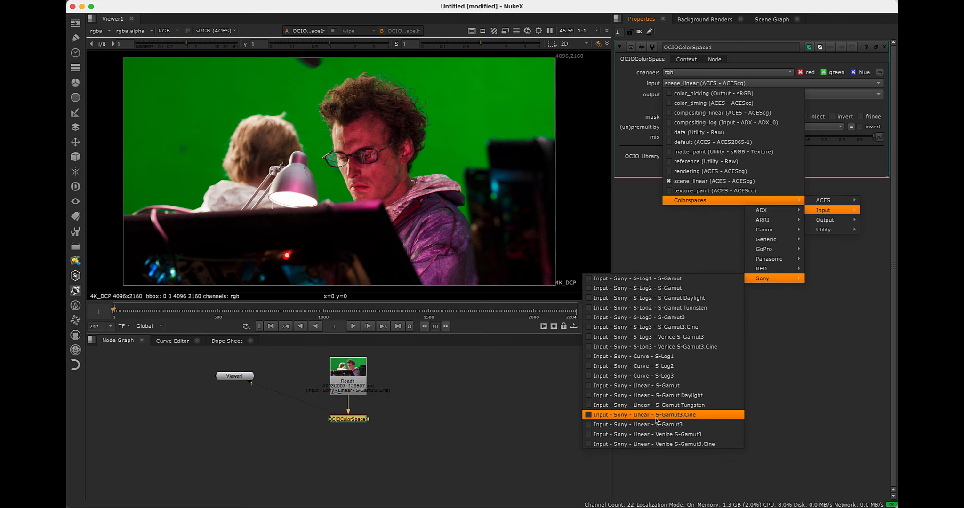
pyautogui.click(690, 417)
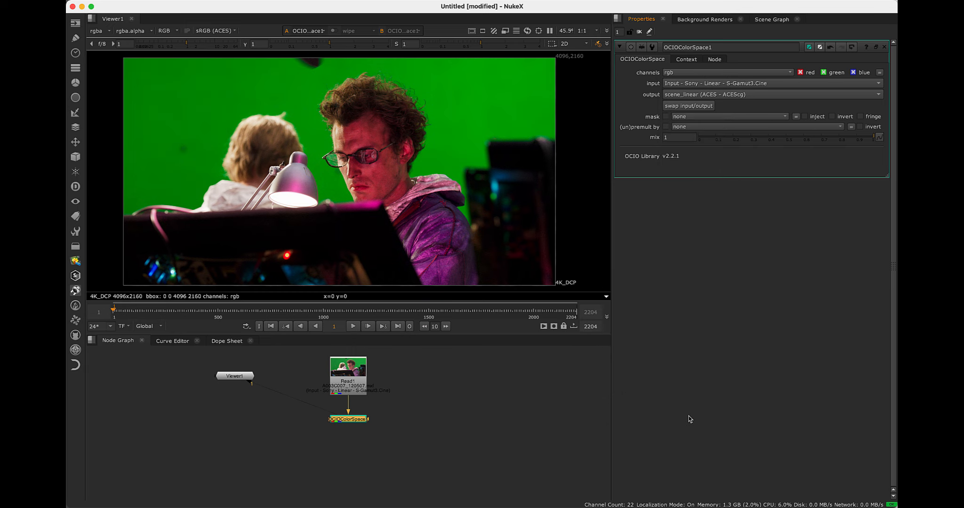
pyautogui.click(713, 97)
pyautogui.moveTo(718, 211)
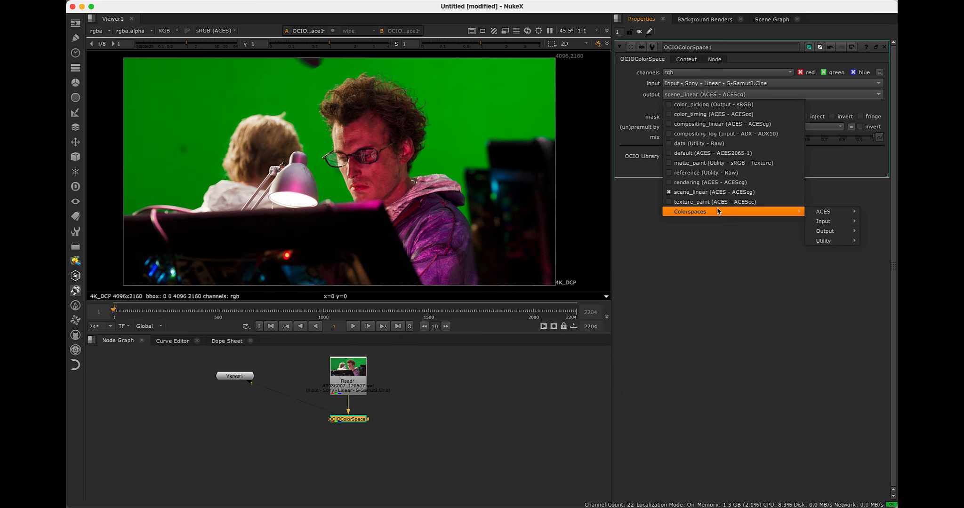
pyautogui.moveTo(815, 212)
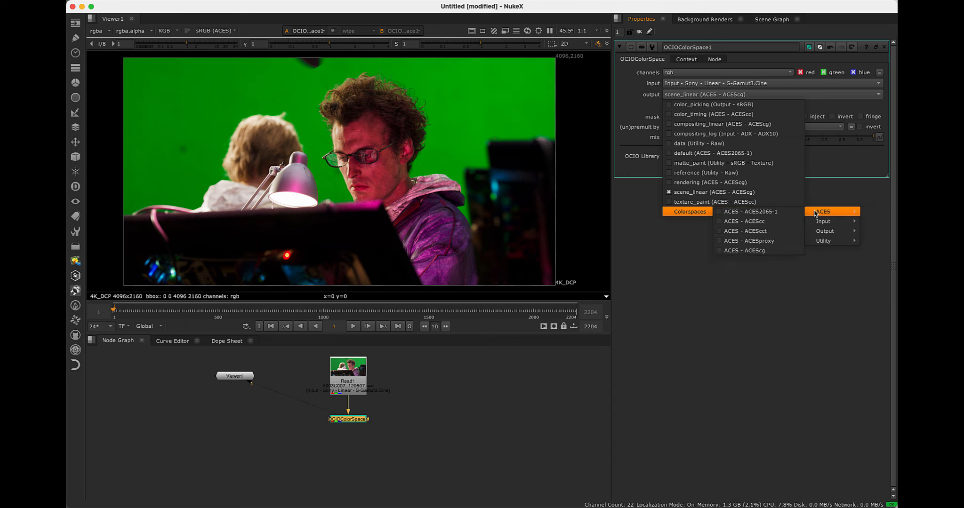
pyautogui.click(781, 215)
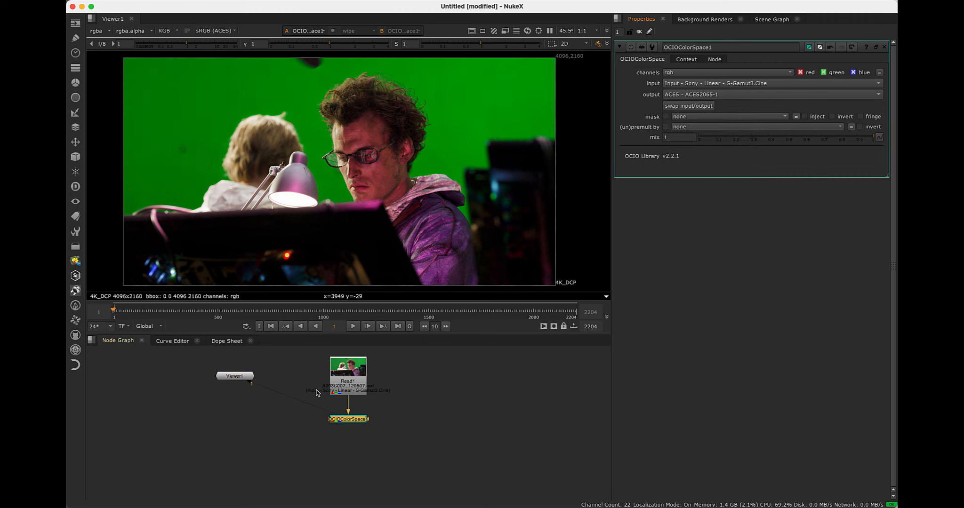
# Connect the Read node to viewer input 1 and the OCIO ColorSpace node to viewer input 2
pyautogui.click(349, 376)
pyautogui.press('1')
pyautogui.click(354, 419)
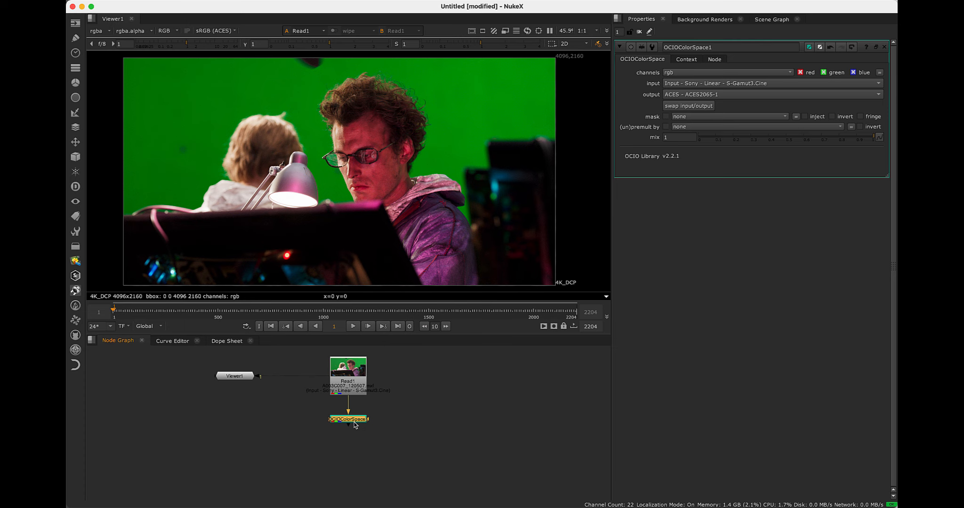
pyautogui.press('2')
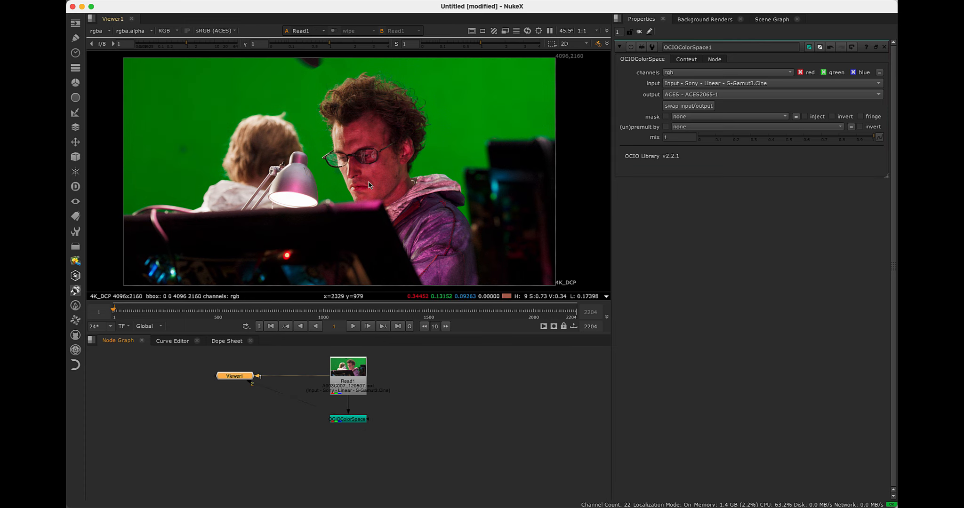
# Compare the original footage with its ACES2065-1 conversion in the viewer, examining the man's face and the green screen up close
pyautogui.press('2')
pyautogui.scroll(3, 376, 183)
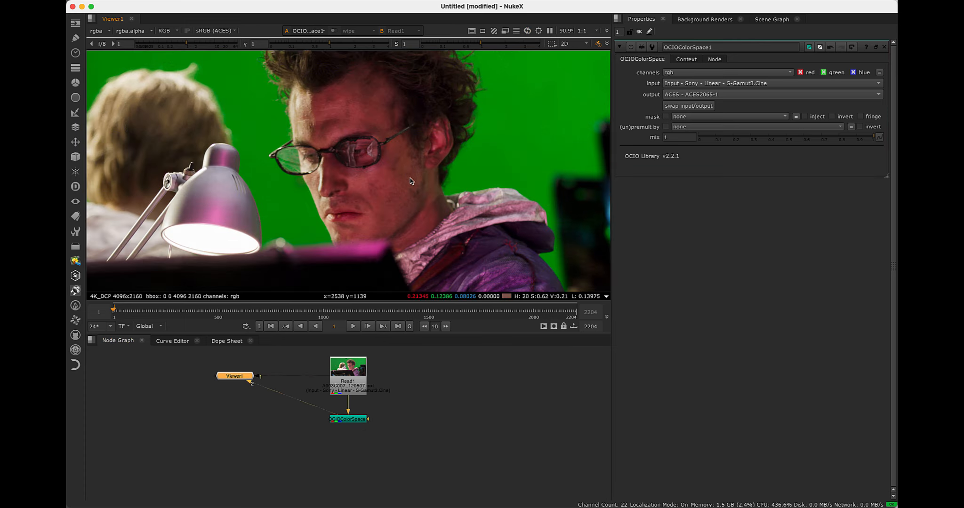
pyautogui.press('1')
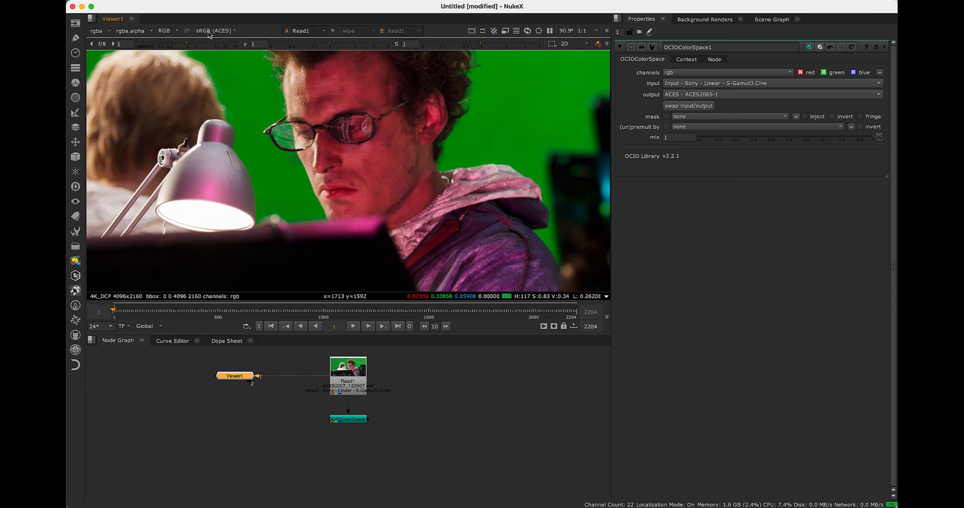
pyautogui.scroll(-1, 363, 151)
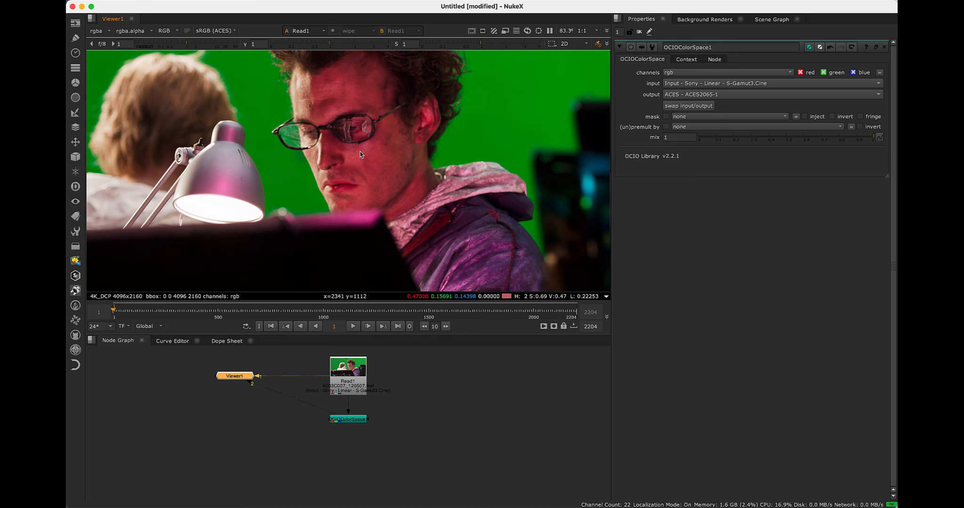
pyautogui.scroll(1, 377, 158)
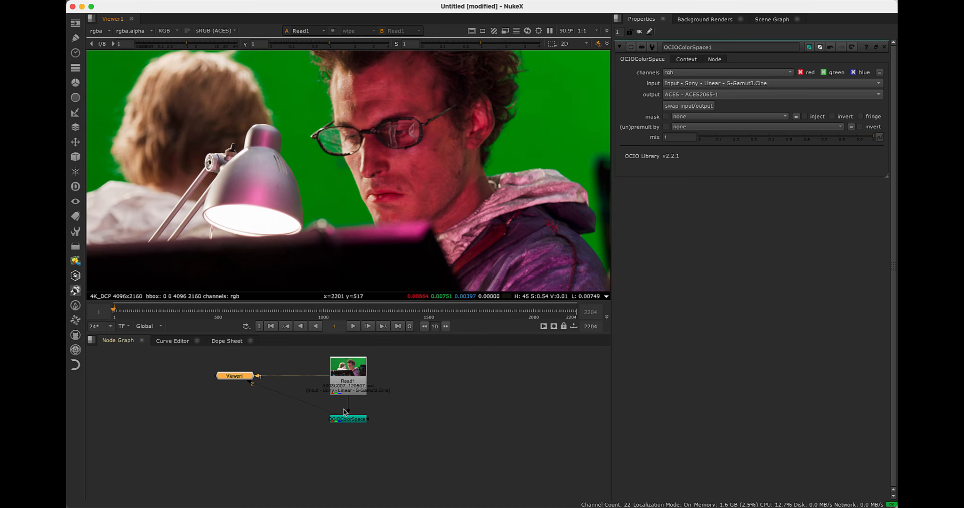
pyautogui.click(357, 421)
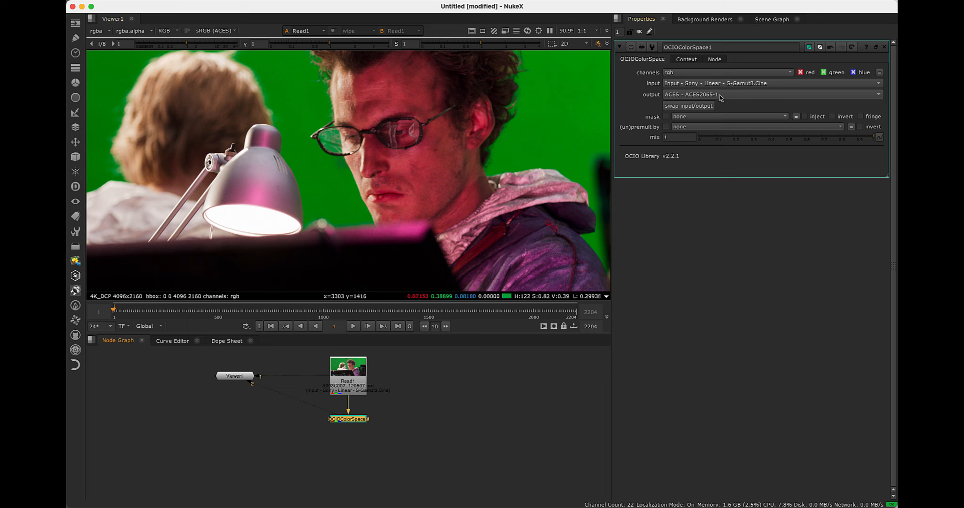
pyautogui.press('2')
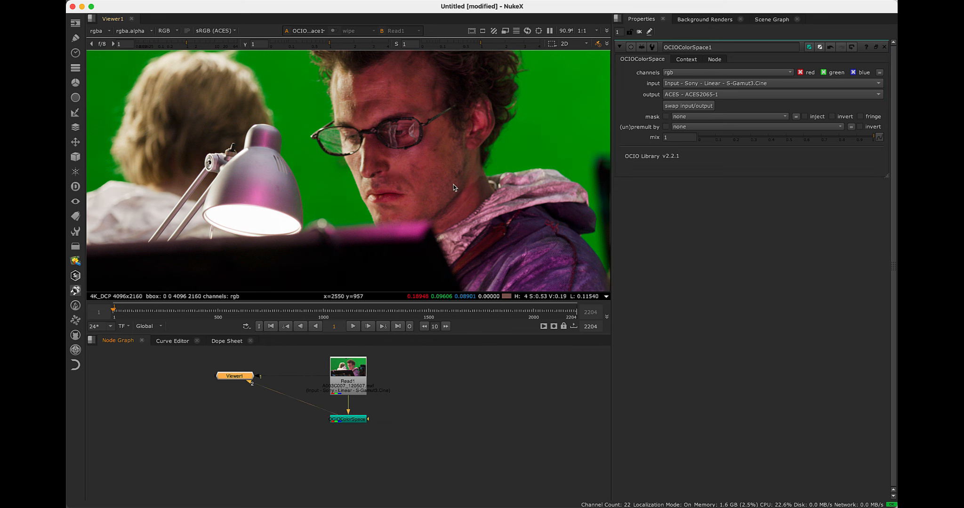
pyautogui.scroll(-2, 386, 160)
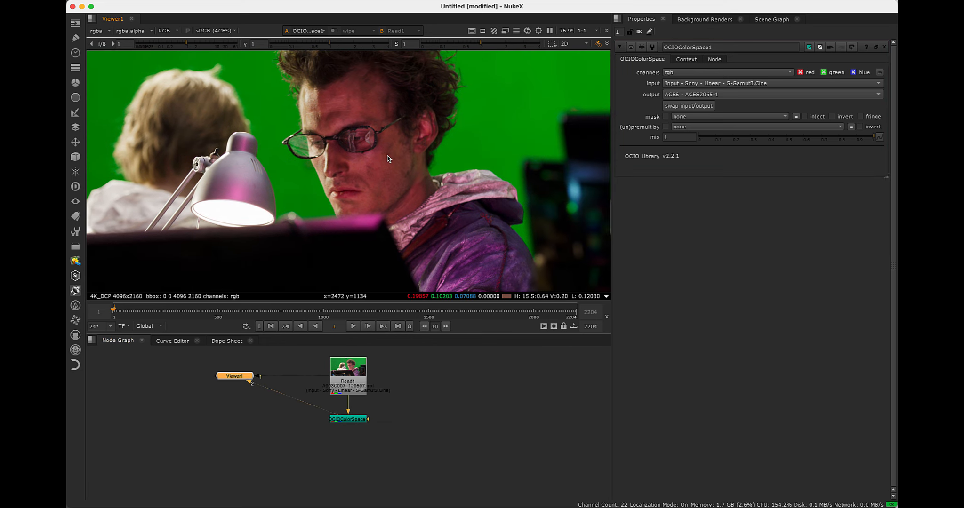
pyautogui.scroll(2, 387, 157)
pyautogui.press('1')
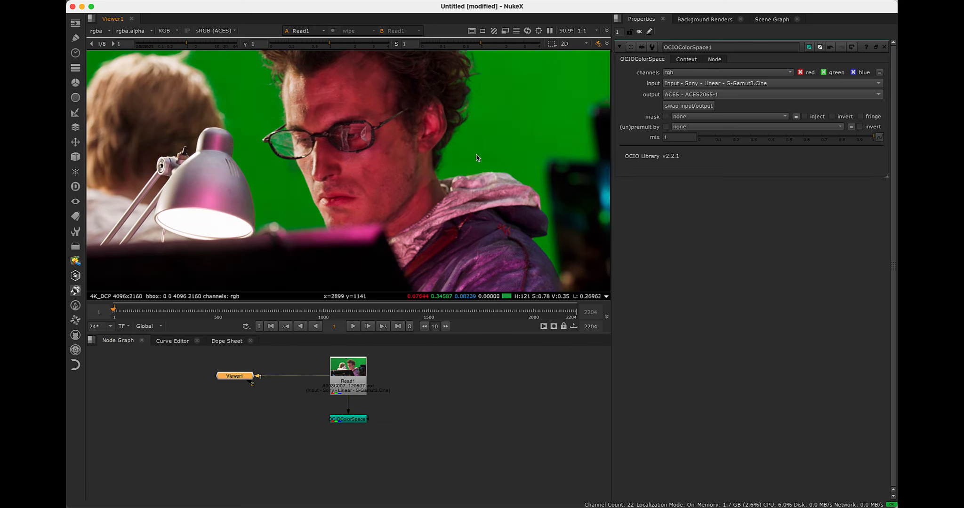
pyautogui.press('2')
pyautogui.press('1')
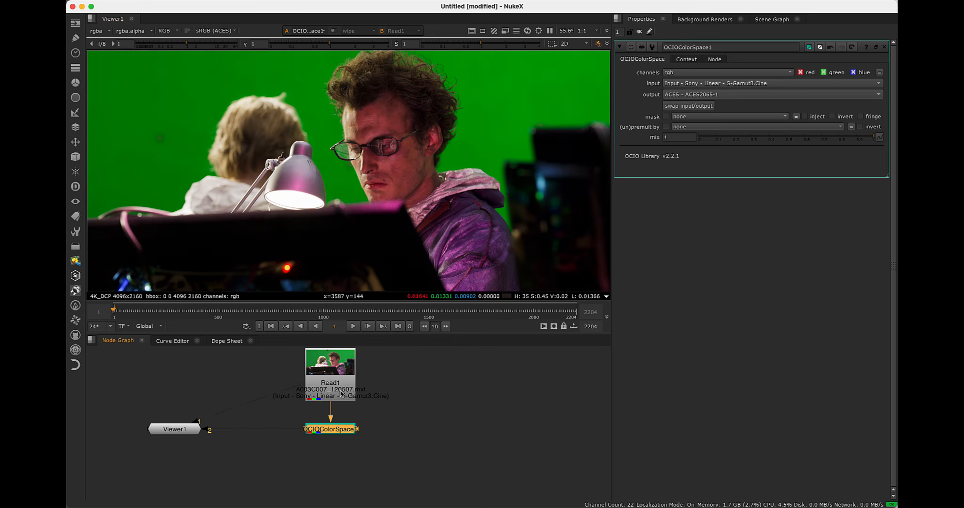
# Add a Write node after the OCIO ColorSpace node and place it slightly below
pyautogui.click(338, 390)
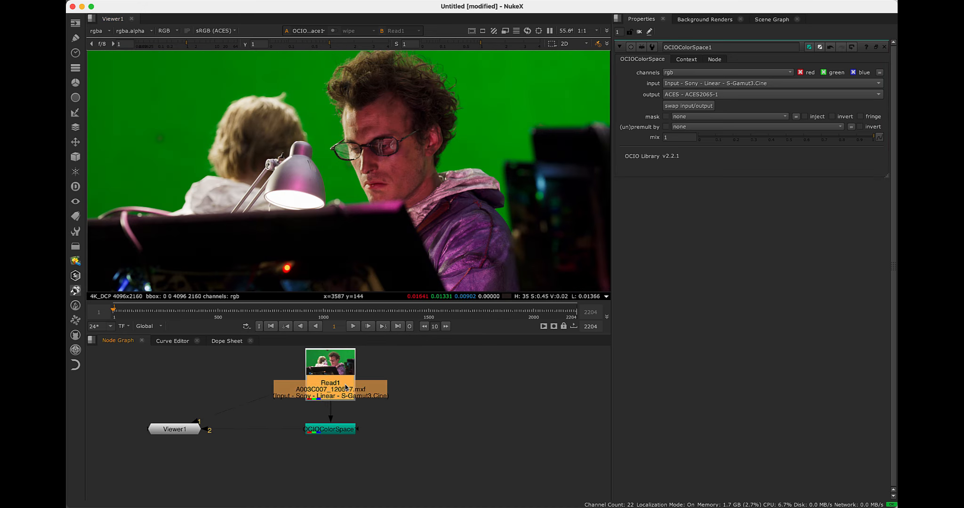
pyautogui.click(337, 432)
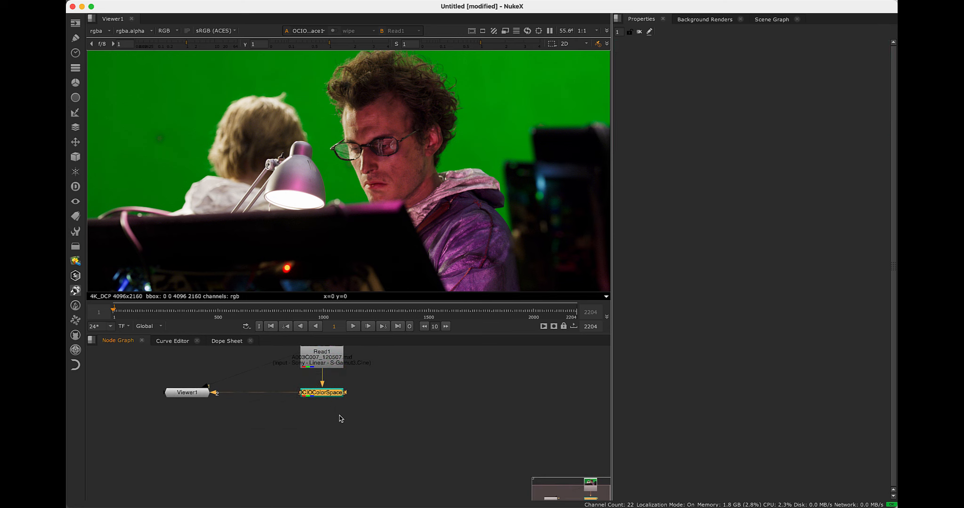
pyautogui.press('w')
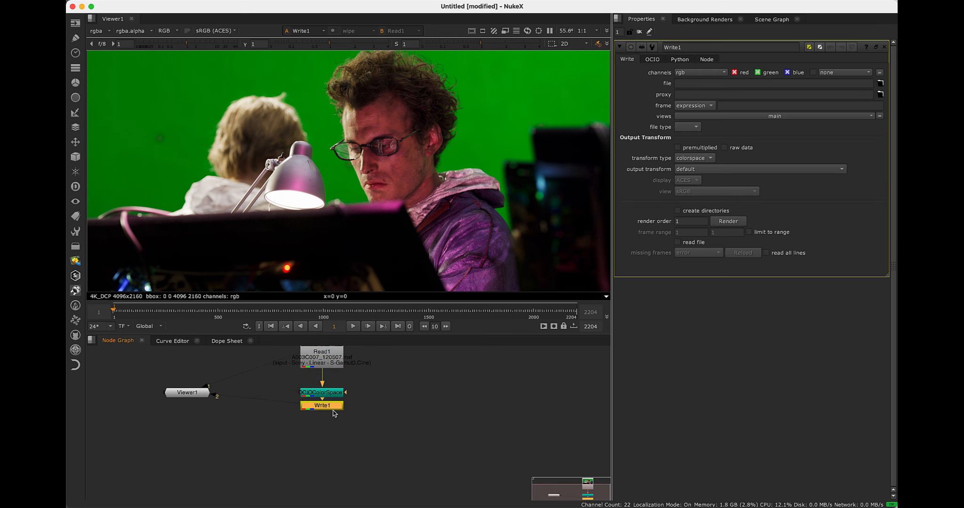
pyautogui.moveTo(333, 407); pyautogui.dragTo(337, 422)
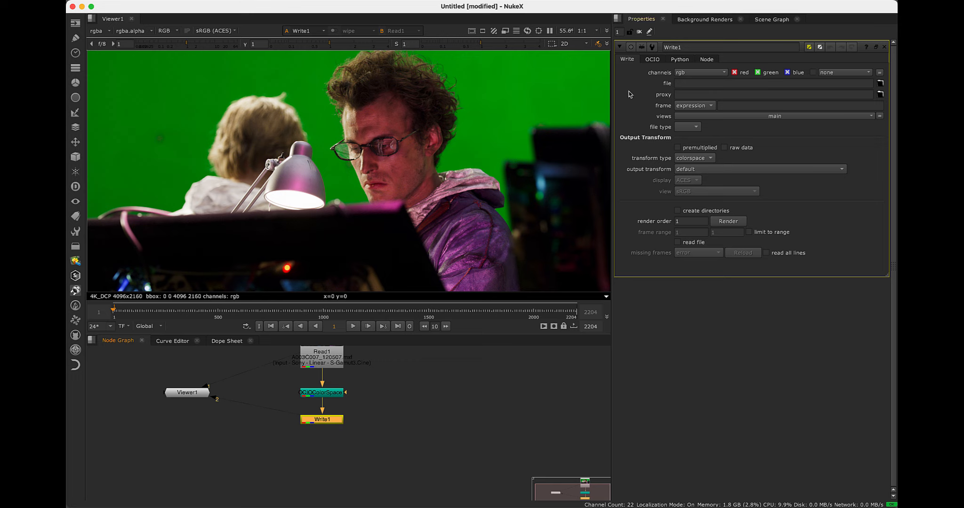
# Set the Write node's output file to GS_ACES2065-1.%04d.exr in the Desktop folder GreenScreen_Plate_ACES2065-1
pyautogui.click(683, 85)
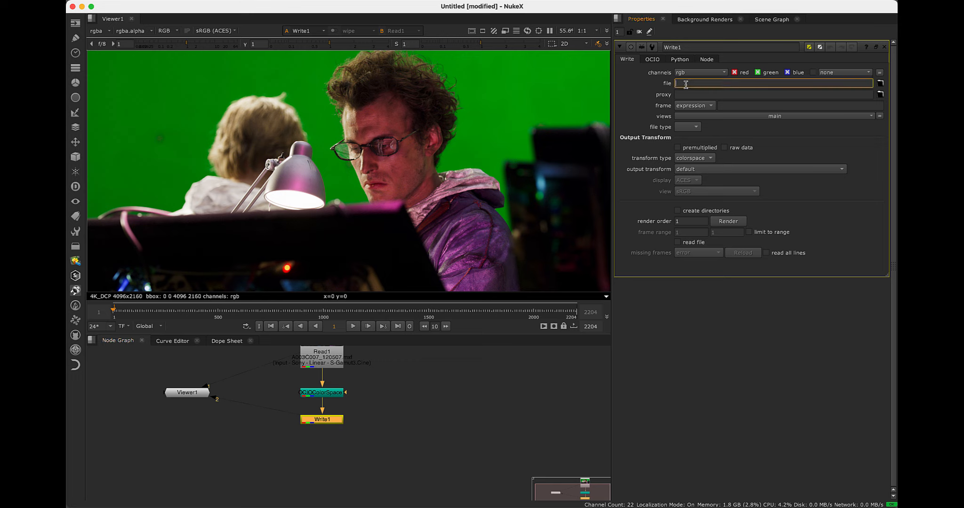
pyautogui.click(880, 85)
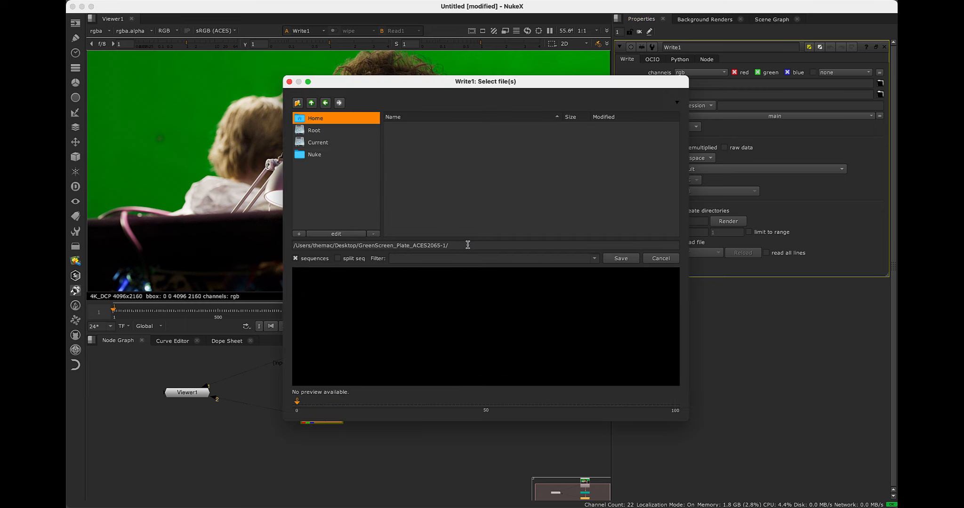
pyautogui.click(467, 246)
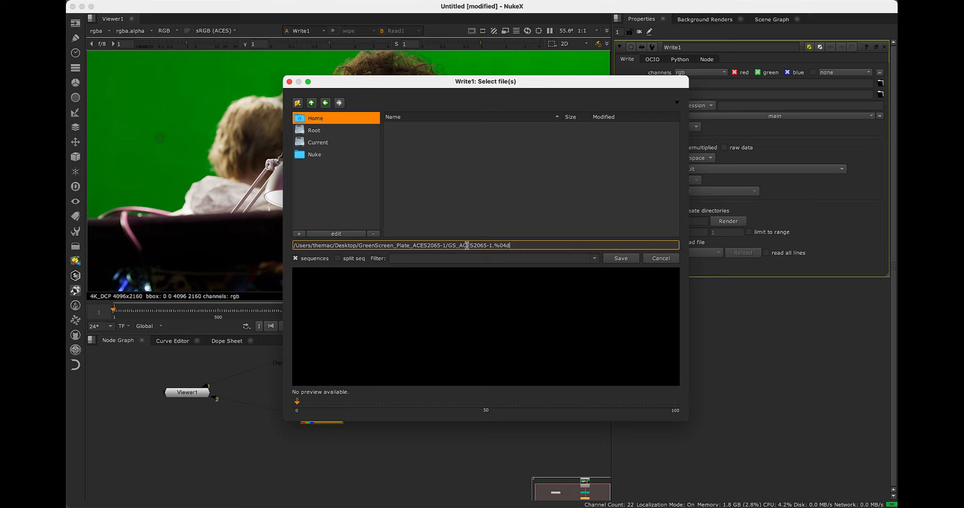
pyautogui.press('BackSpace')
pyautogui.click(612, 260)
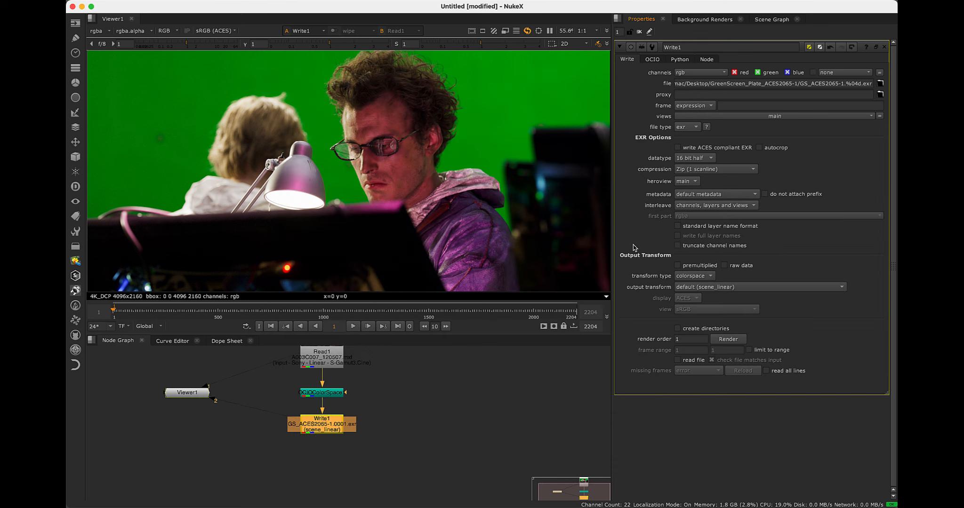
# Enable writing an ACES compliant EXR on the Write node and set its output transform to ACES - ACES2065-1
pyautogui.click(677, 148)
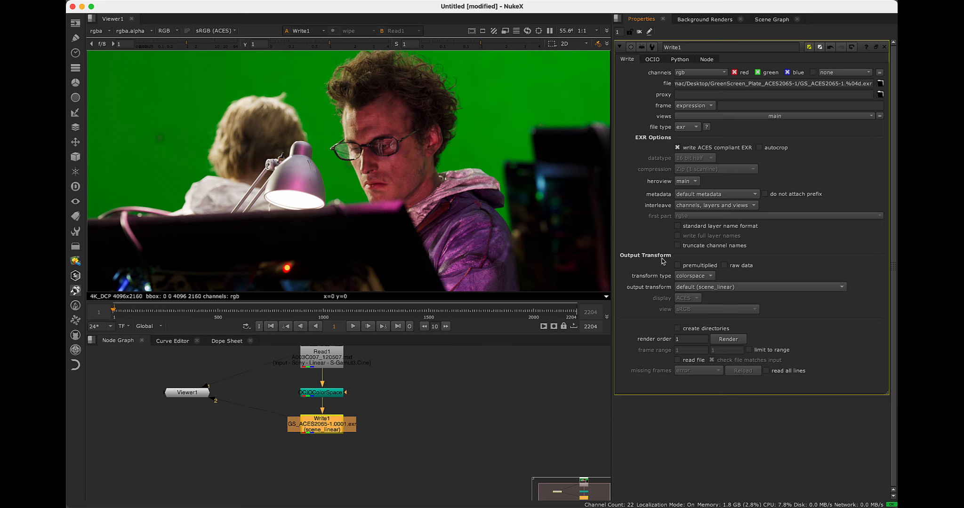
pyautogui.click(705, 288)
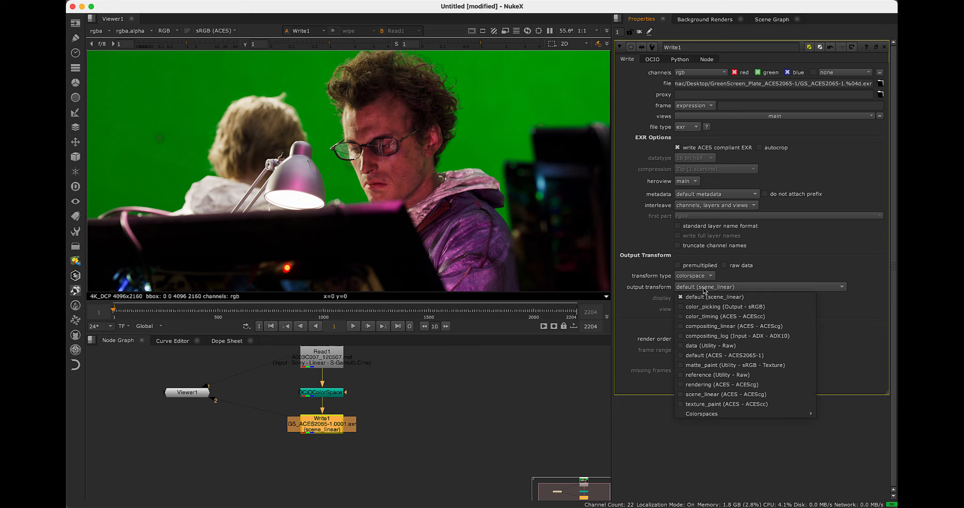
pyautogui.moveTo(730, 416)
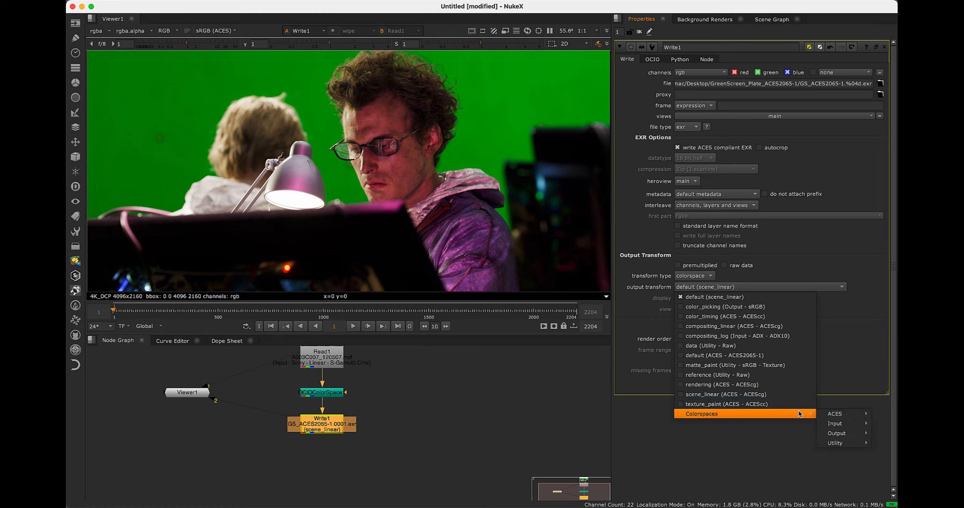
pyautogui.moveTo(832, 415)
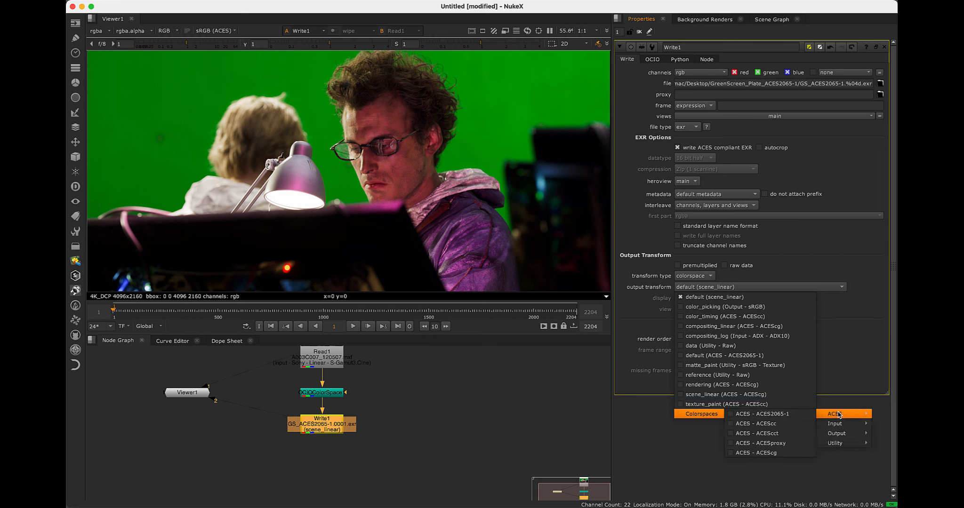
pyautogui.click(802, 415)
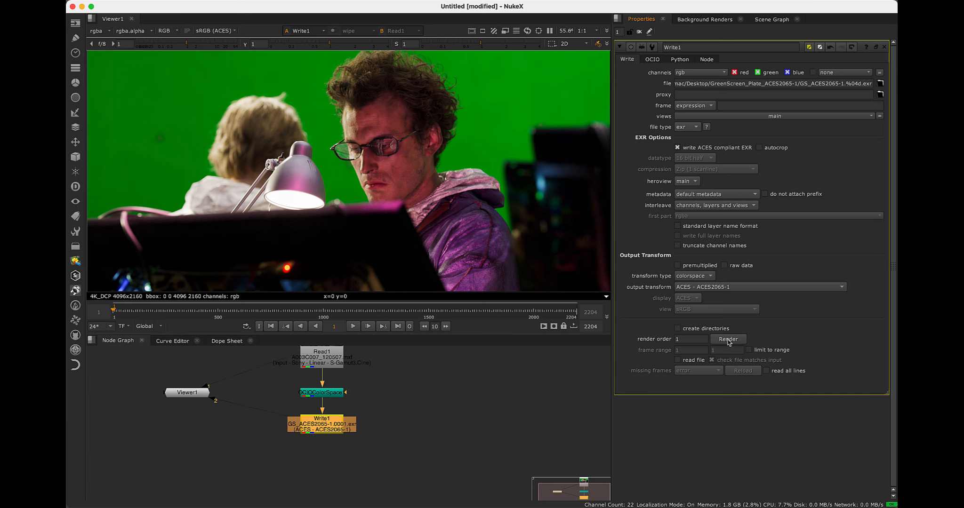
# Import the GreenScreen_ACES2065-1.####.exr sequence, frames 1001-1450, from the 1_GreenScreen_Plate_ACES2065-1 folder as a Read node below the Write node
pyautogui.scroll(-3, 361, 406)
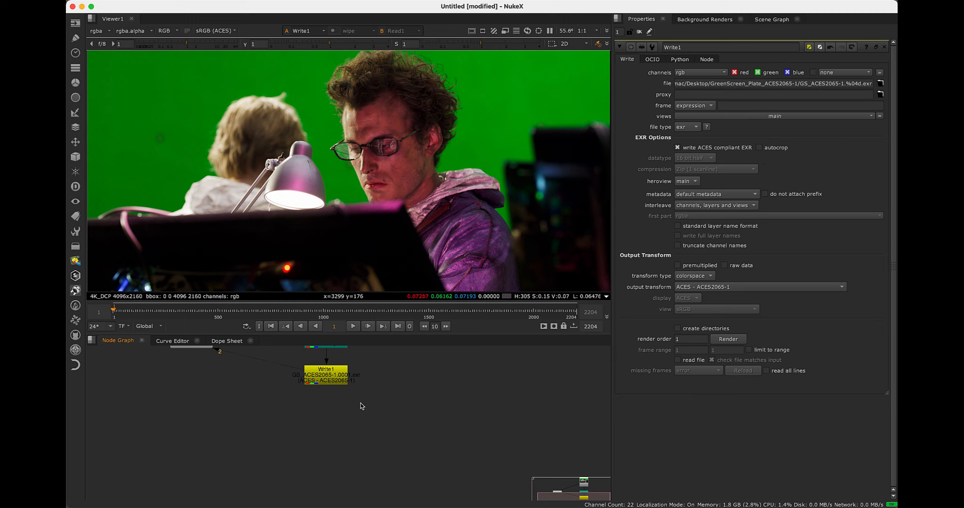
pyautogui.press('r')
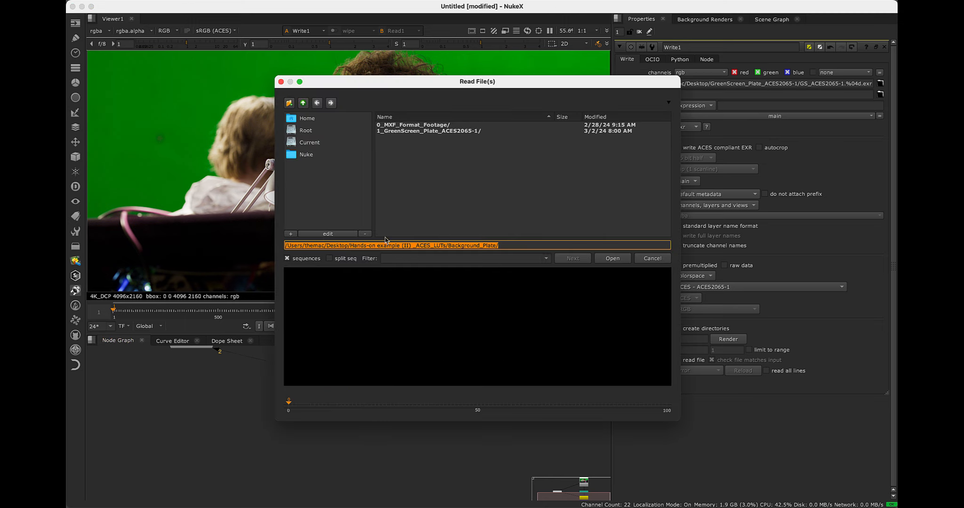
pyautogui.moveTo(430, 88); pyautogui.dragTo(404, 84)
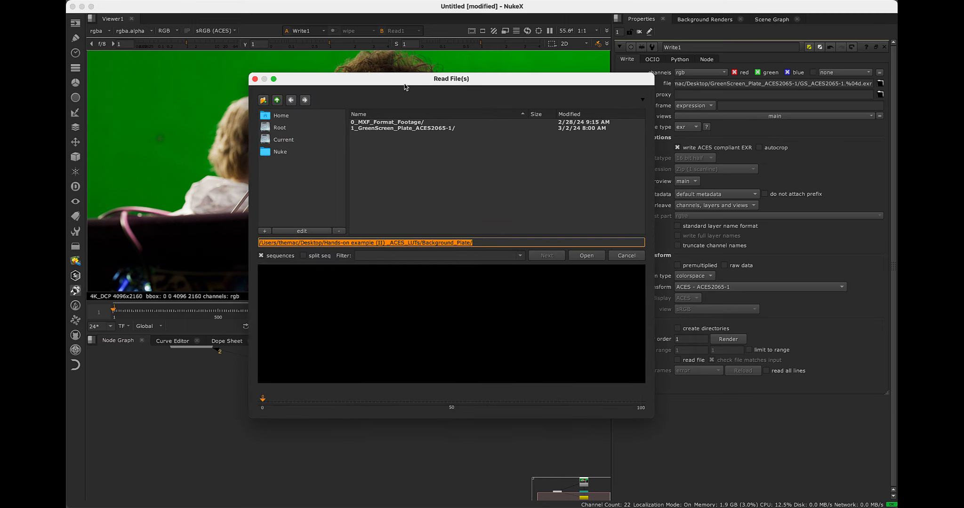
pyautogui.doubleClick(412, 132)
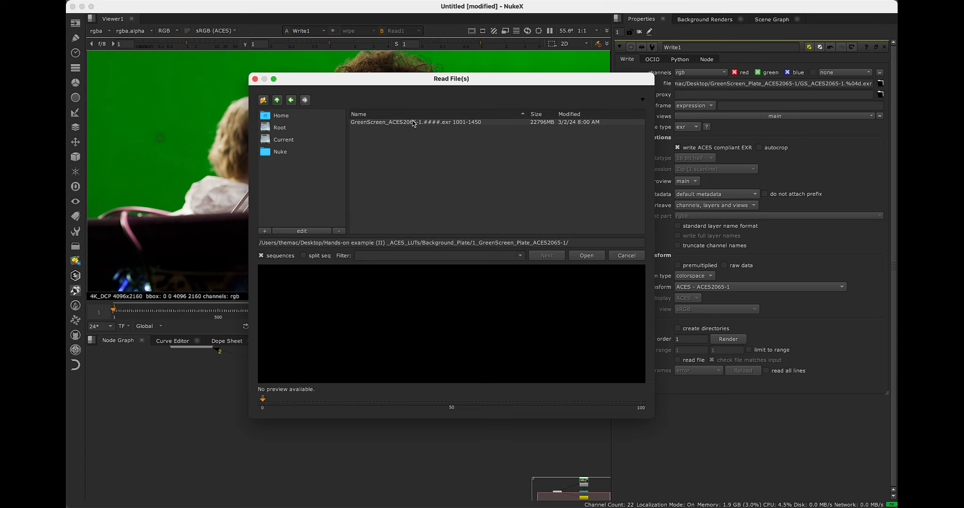
pyautogui.click(413, 123)
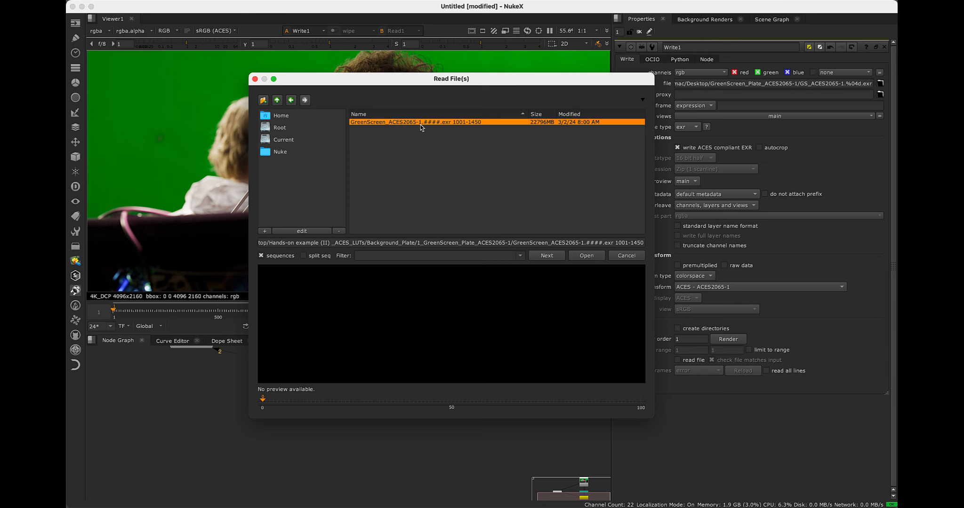
pyautogui.click(587, 258)
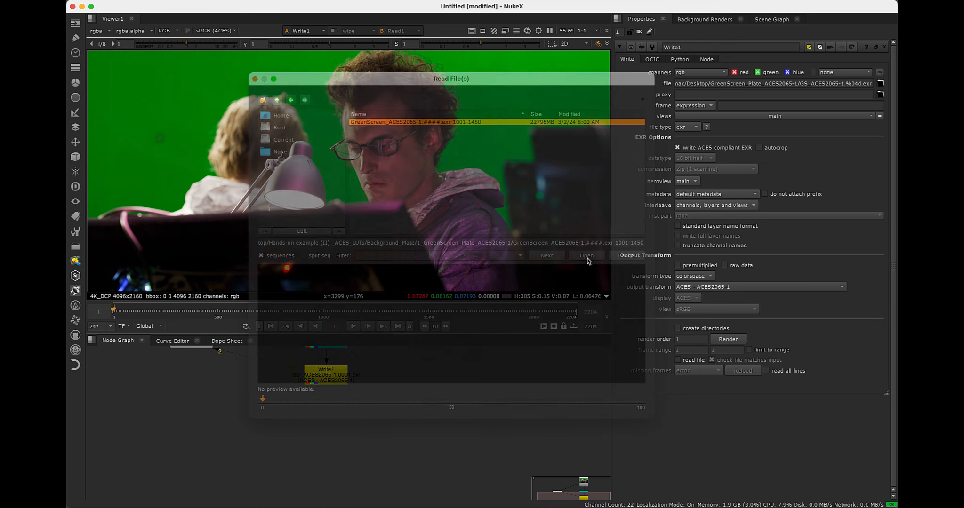
pyautogui.click(327, 470)
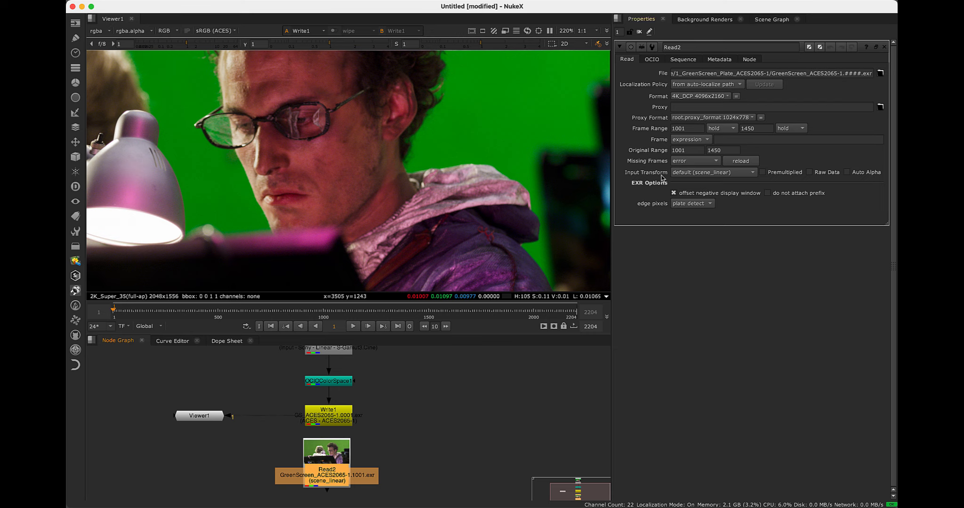
# Set the input transform of the imported EXR sequence's Read node to ACES - ACES2065-1
pyautogui.click(713, 173)
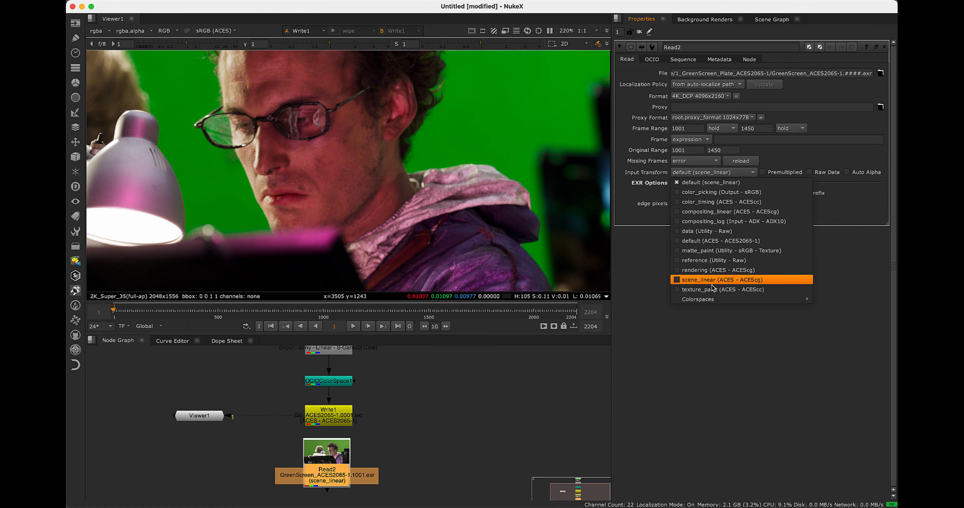
pyautogui.moveTo(716, 301)
pyautogui.moveTo(826, 301)
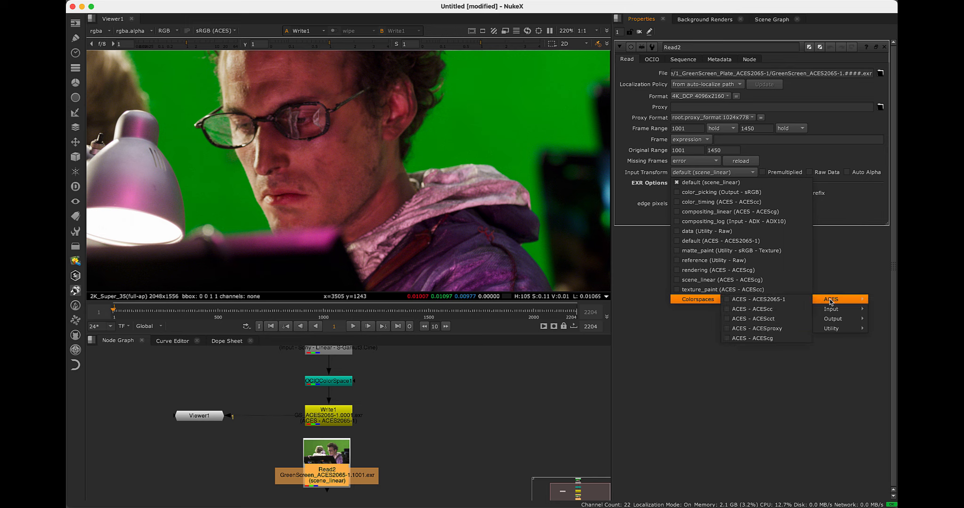
pyautogui.click(798, 301)
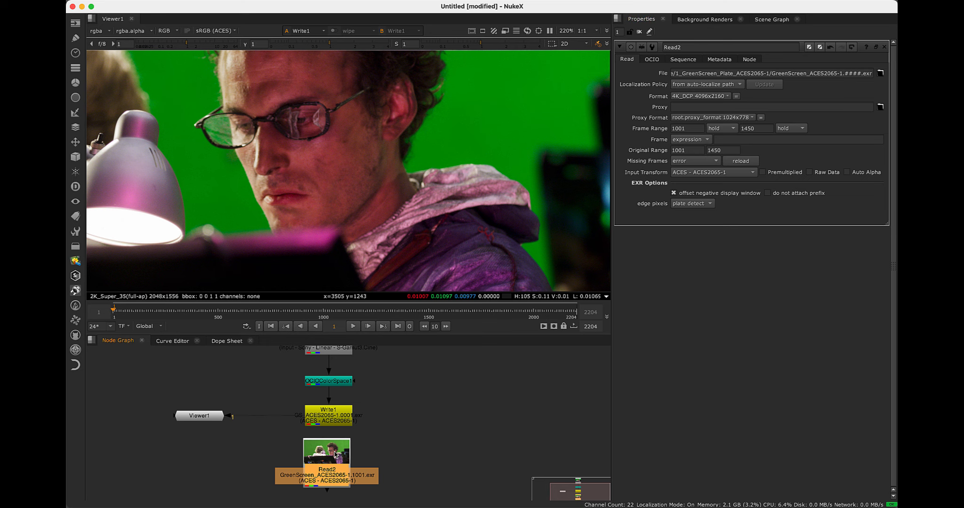
# Show the imported EXR sequence in the viewer and inspect the man's face and the green screen around him
pyautogui.press('1')
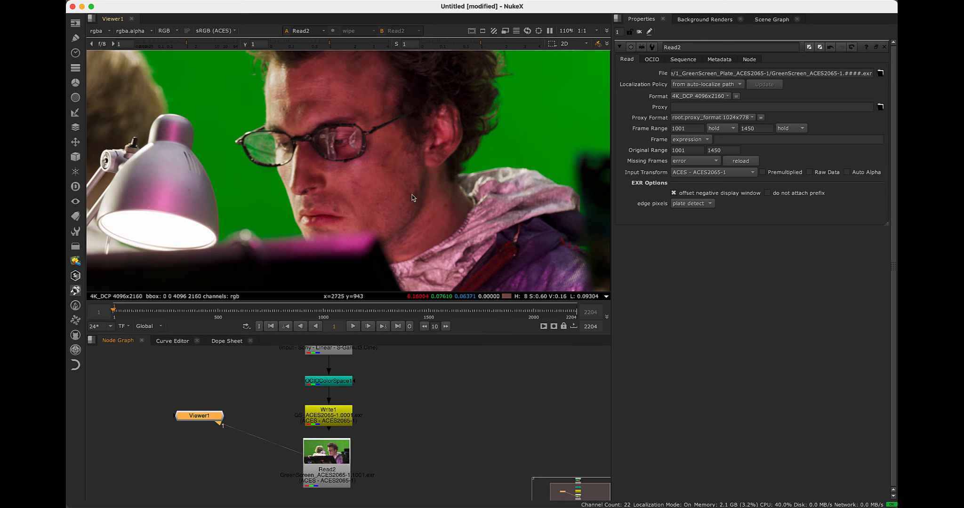
pyautogui.scroll(-2, 395, 191)
pyautogui.scroll(1, 406, 195)
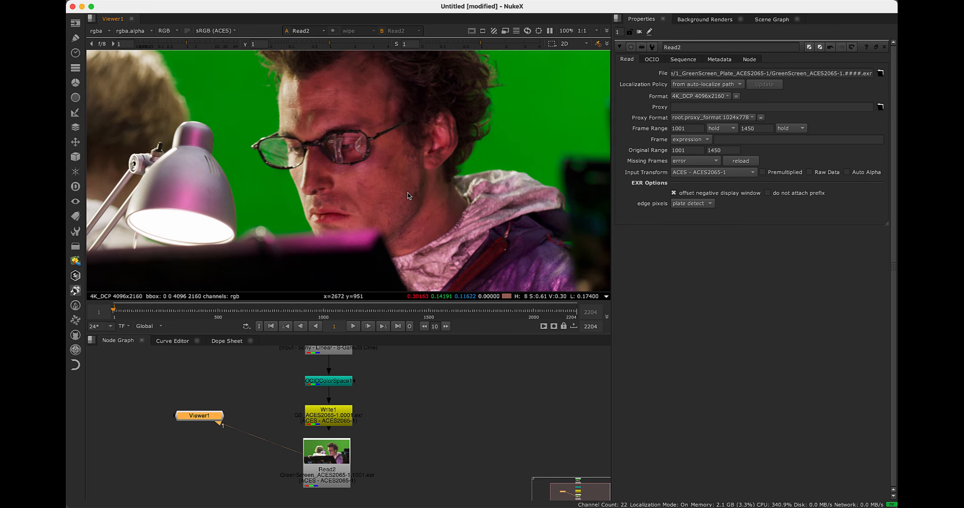